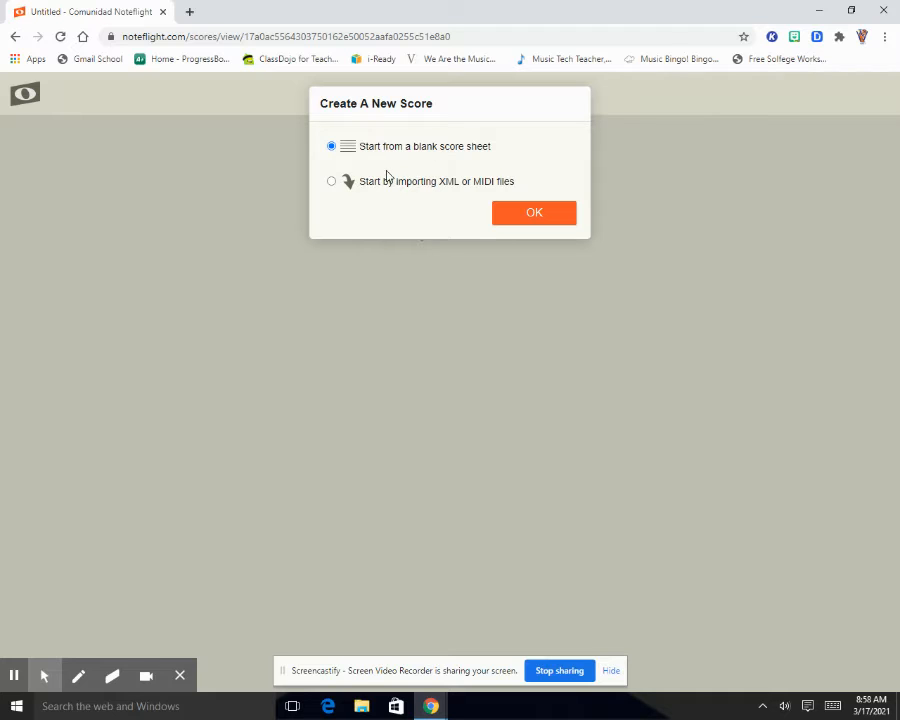
# - Create a new score from a blank score sheet and title it "Noteflight Assignment #1"
pyautogui.click(553, 220)
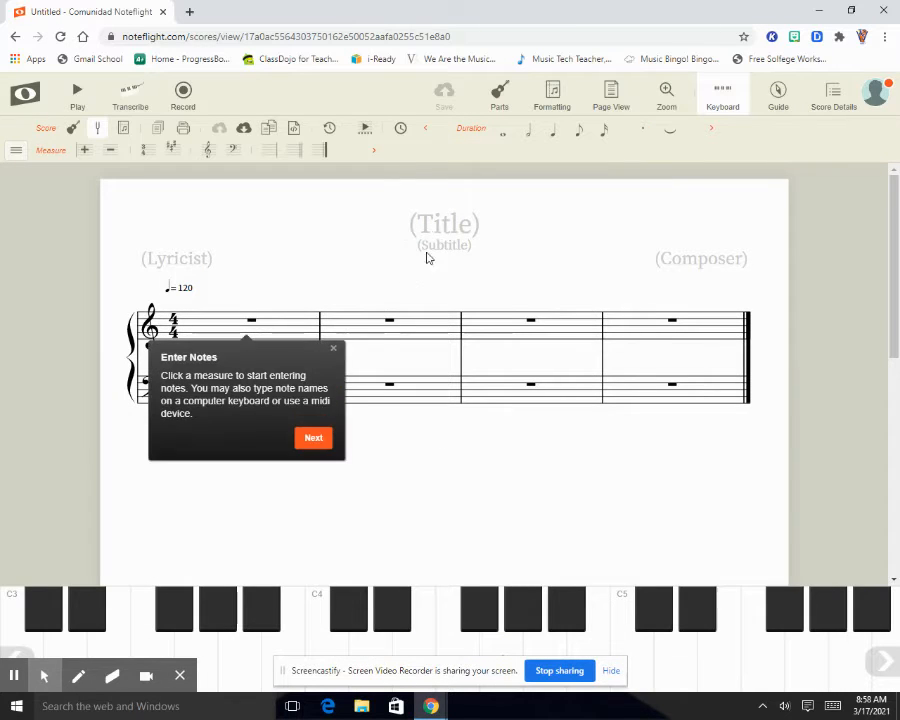
pyautogui.click(334, 355)
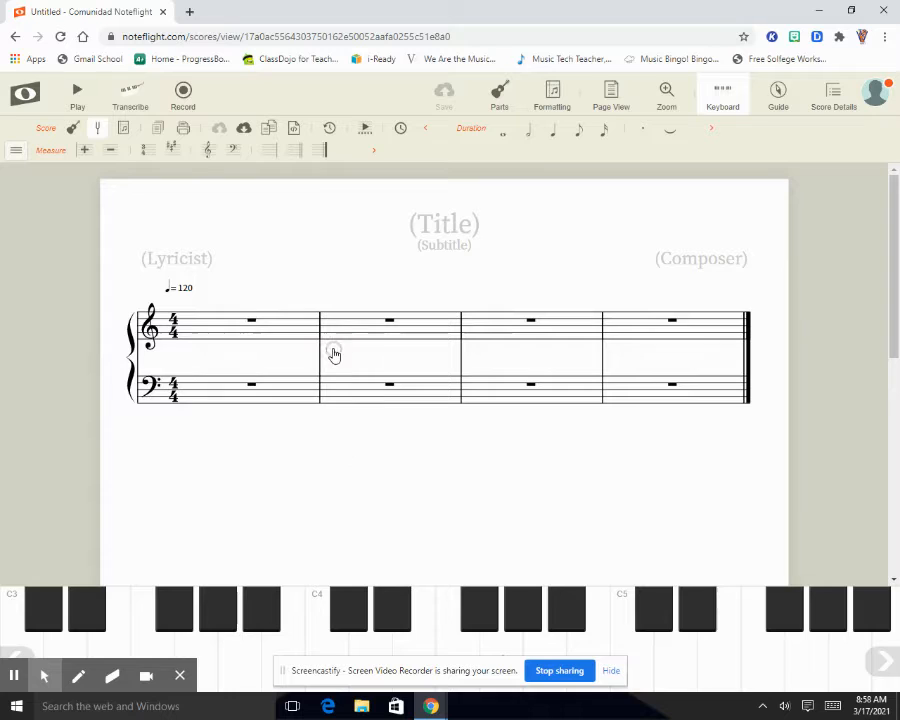
pyautogui.click(452, 231)
pyautogui.write('N')
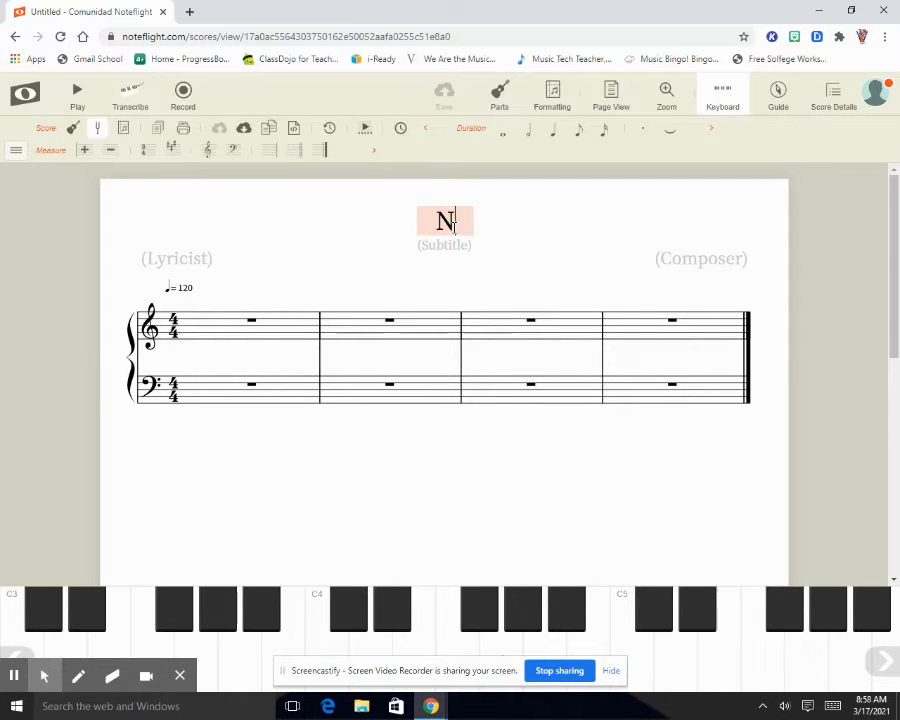
pyautogui.write('otefli')
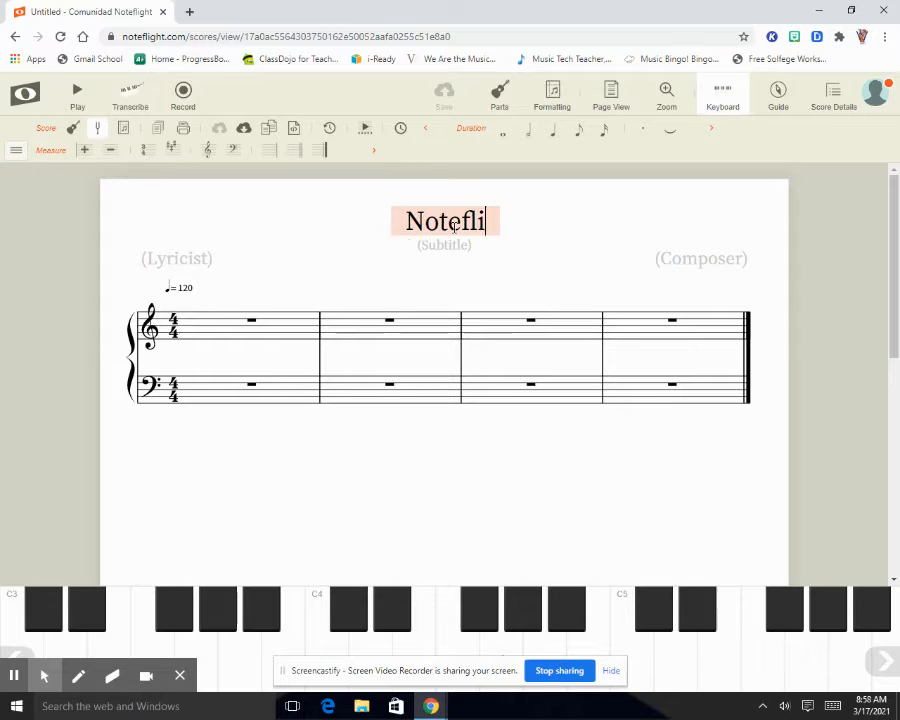
pyautogui.write('ght Assignmetn')
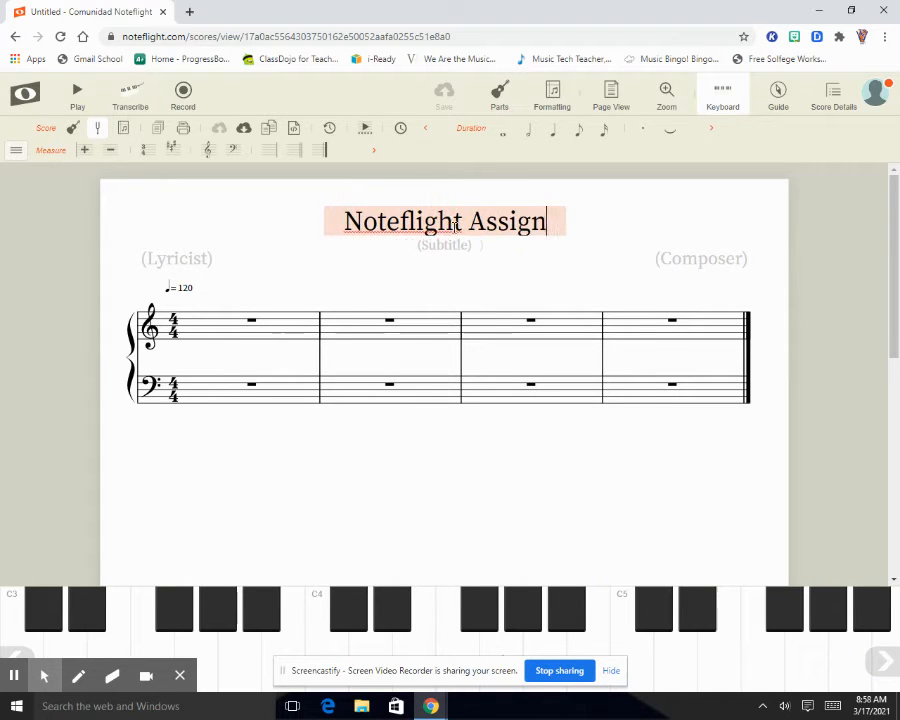
pyautogui.press('BackSpace')
pyautogui.press('BackSpace')
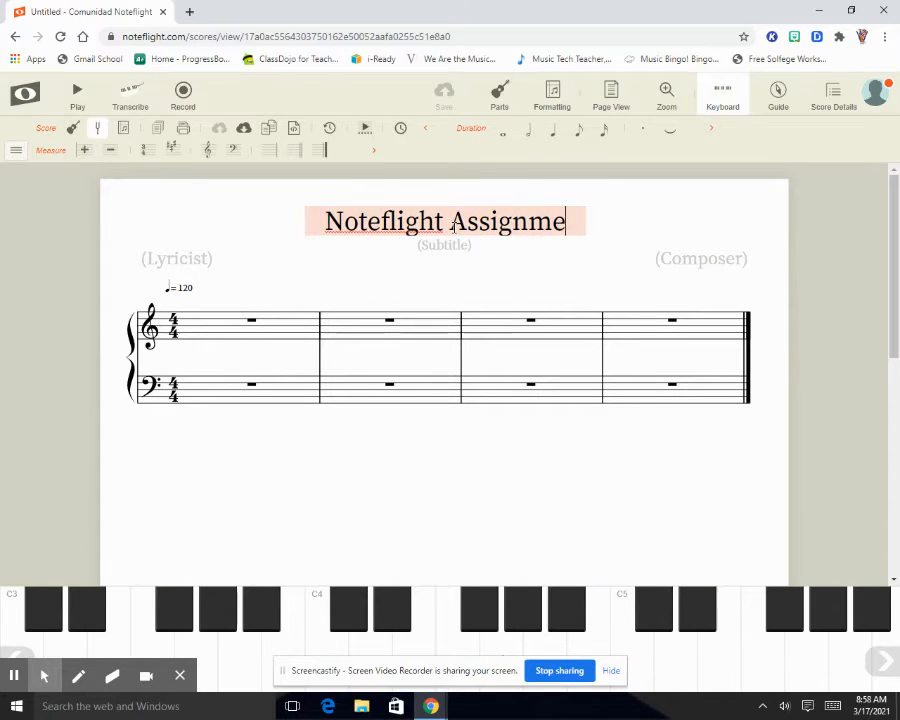
pyautogui.write('nt #')
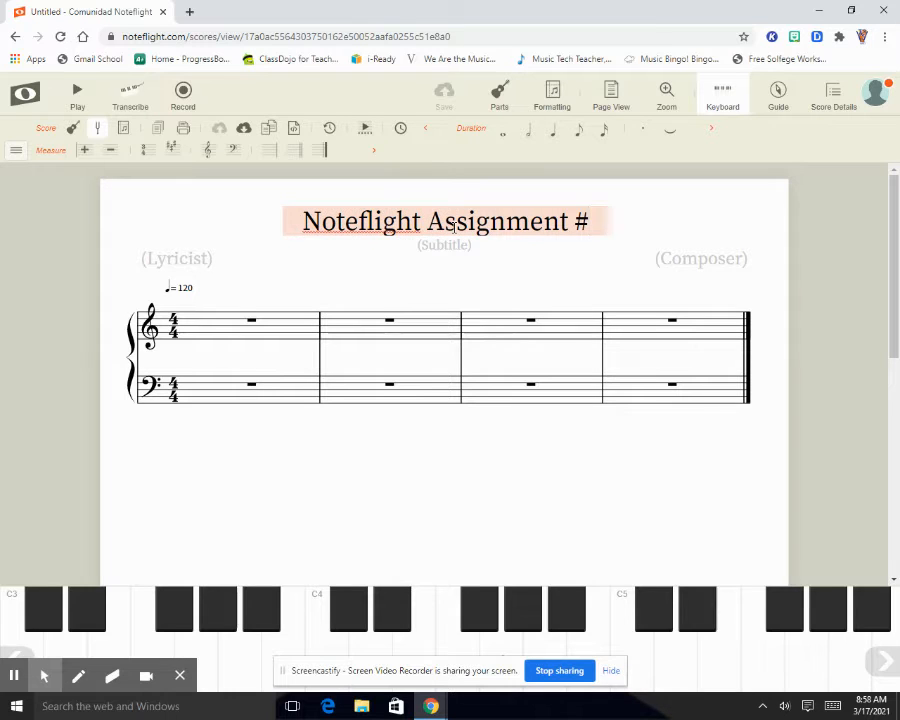
pyautogui.write('1')
pyautogui.click(582, 485)
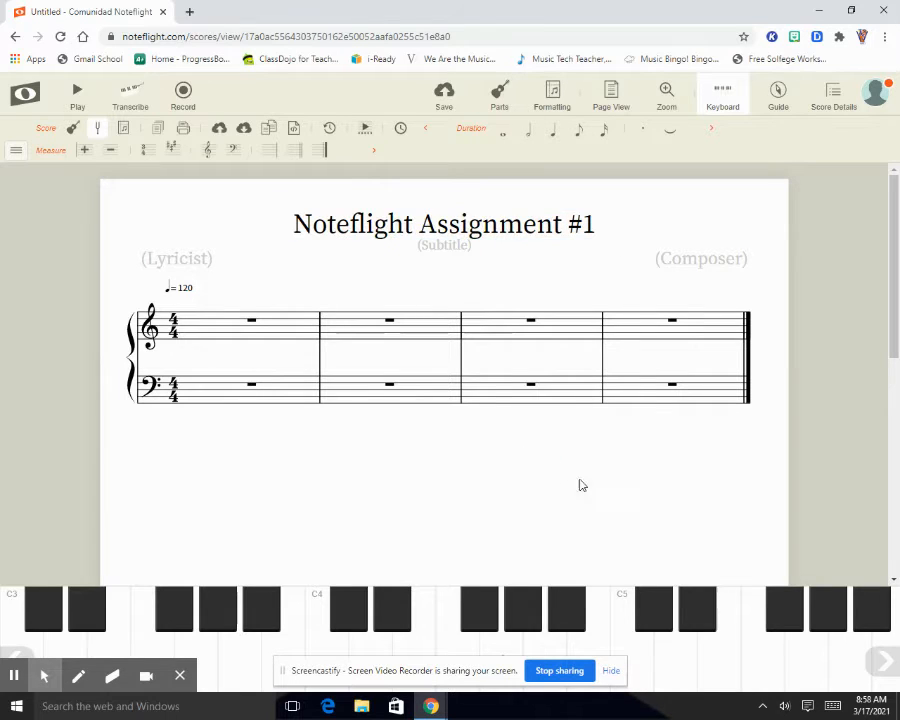
# - Fill in the score's composer field with the composer's title and surname
pyautogui.click(709, 262)
pyautogui.write('Bria')
pyautogui.press('BackSpace')
pyautogui.press('BackSpace')
pyautogui.press('BackSpace')
pyautogui.press('BackSpace')
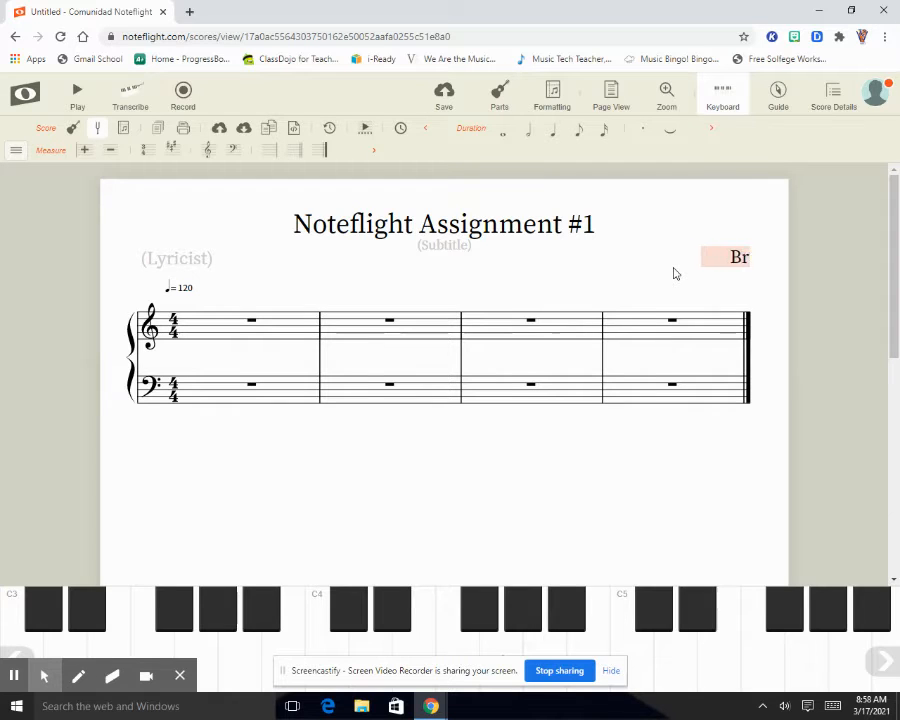
pyautogui.write('Miss Rzucidlo')
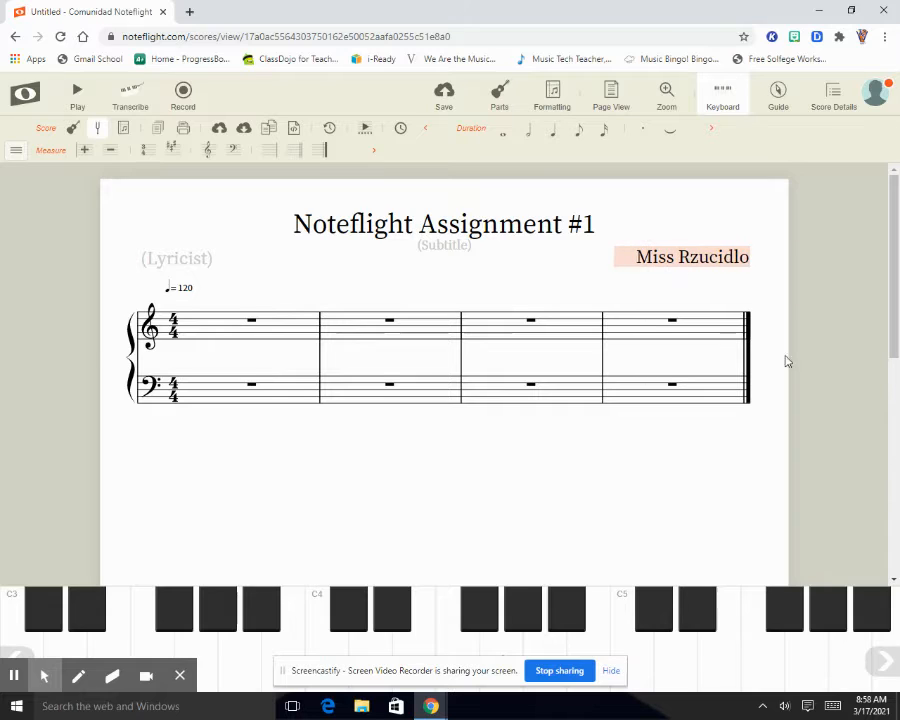
pyautogui.click(777, 464)
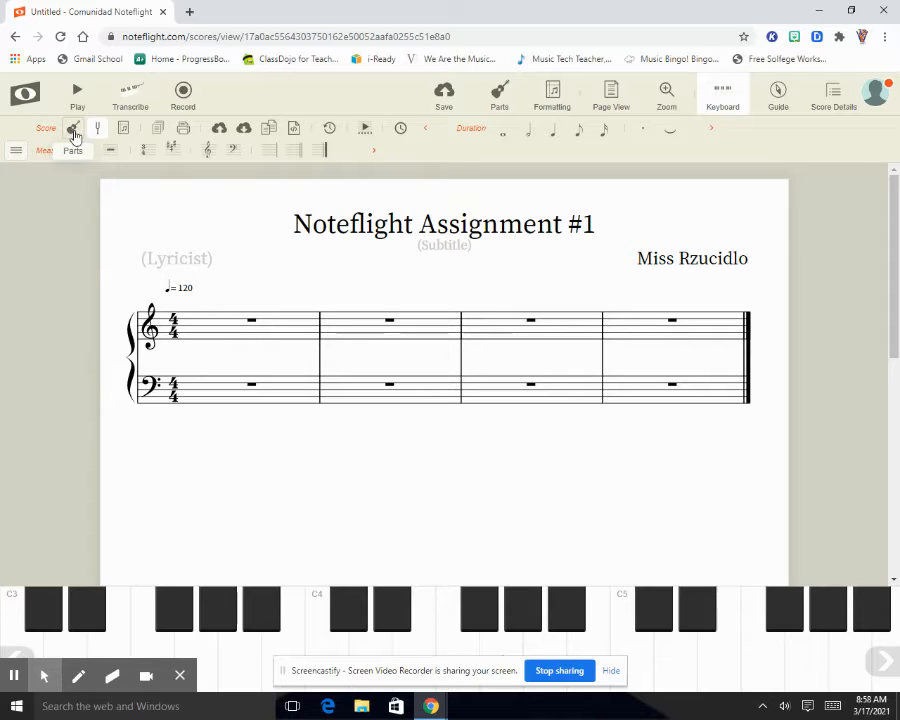
# - Add a Flute part from the Woodwind instruments and delete the Piano part from the score
pyautogui.click(499, 97)
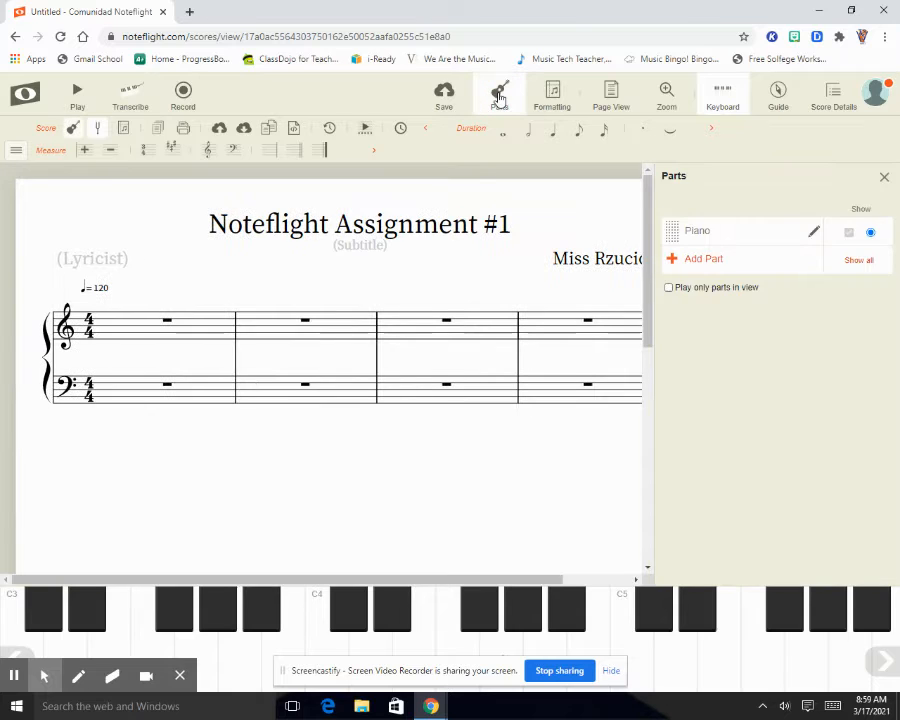
pyautogui.click(705, 260)
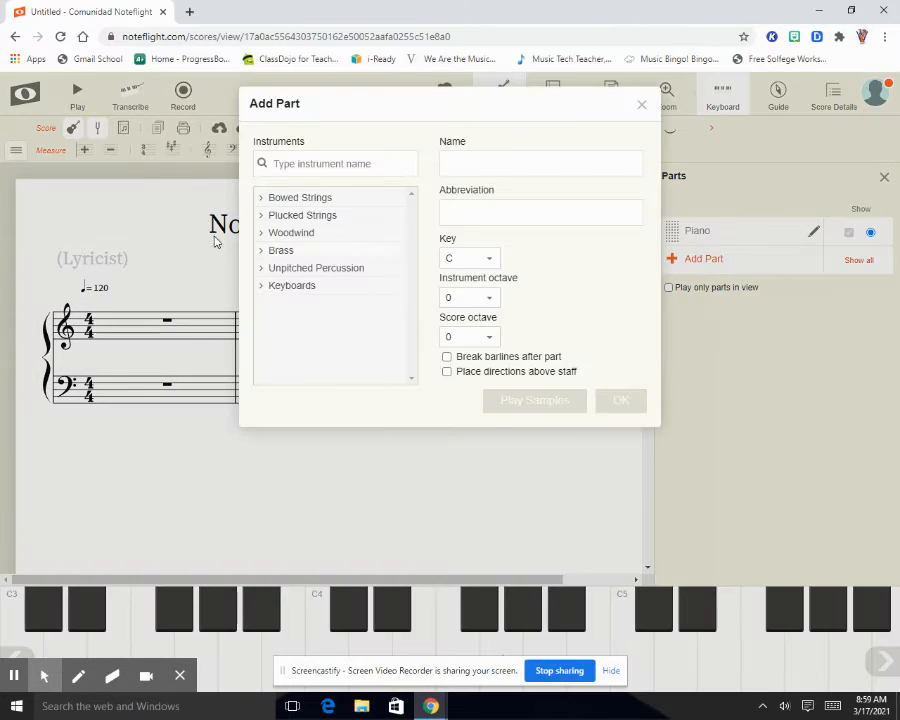
pyautogui.click(272, 236)
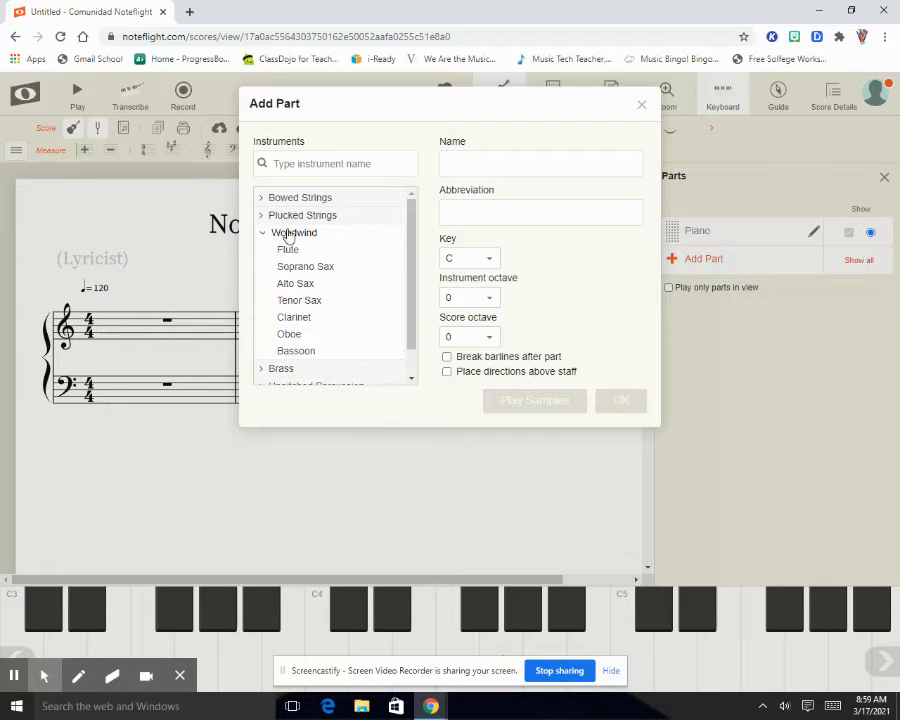
pyautogui.click(338, 251)
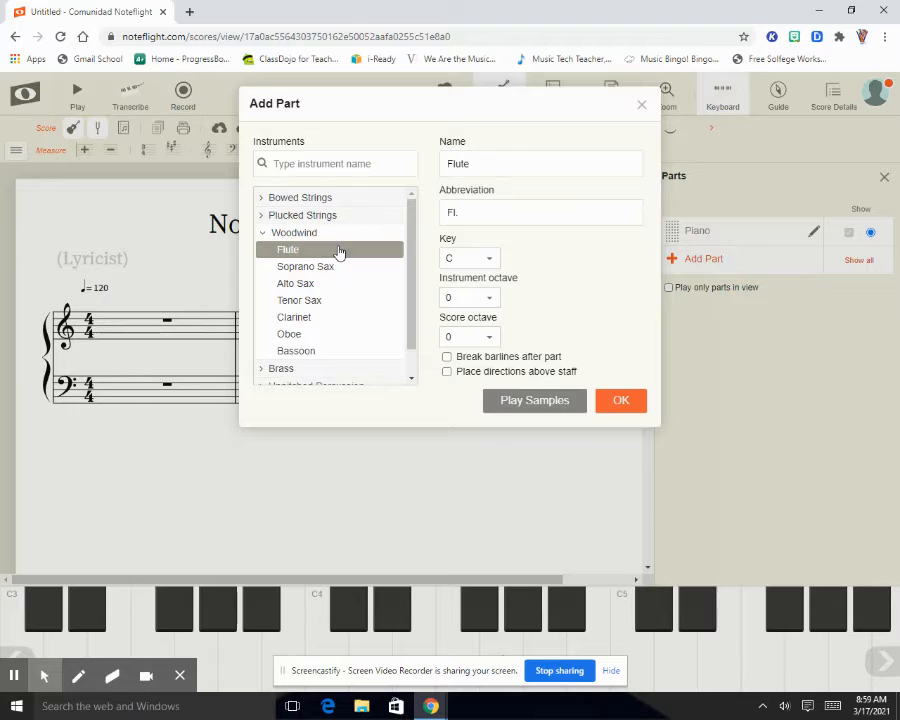
pyautogui.click(621, 400)
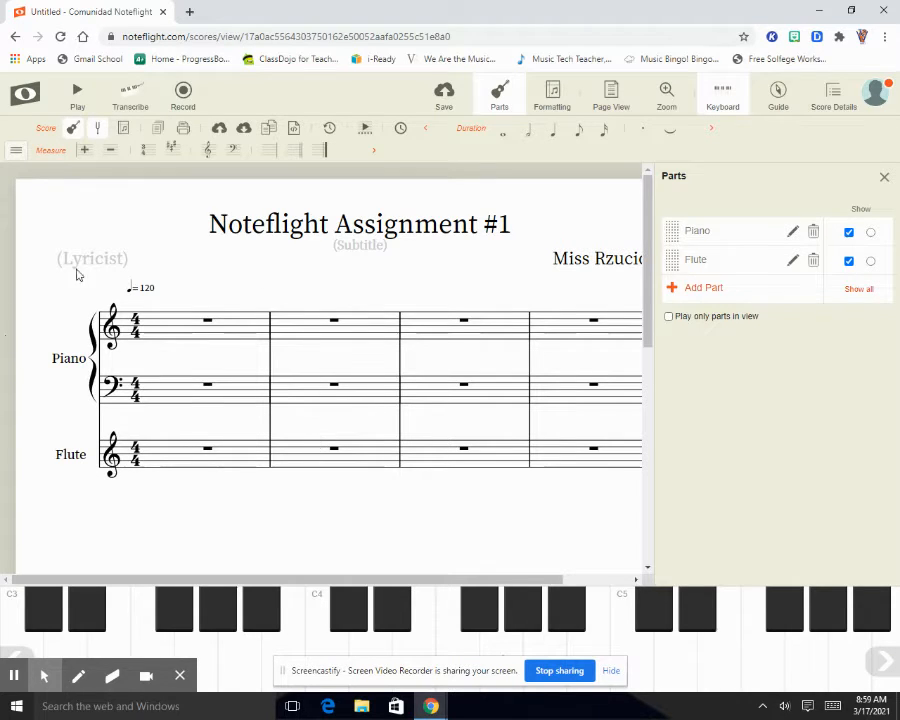
pyautogui.click(814, 233)
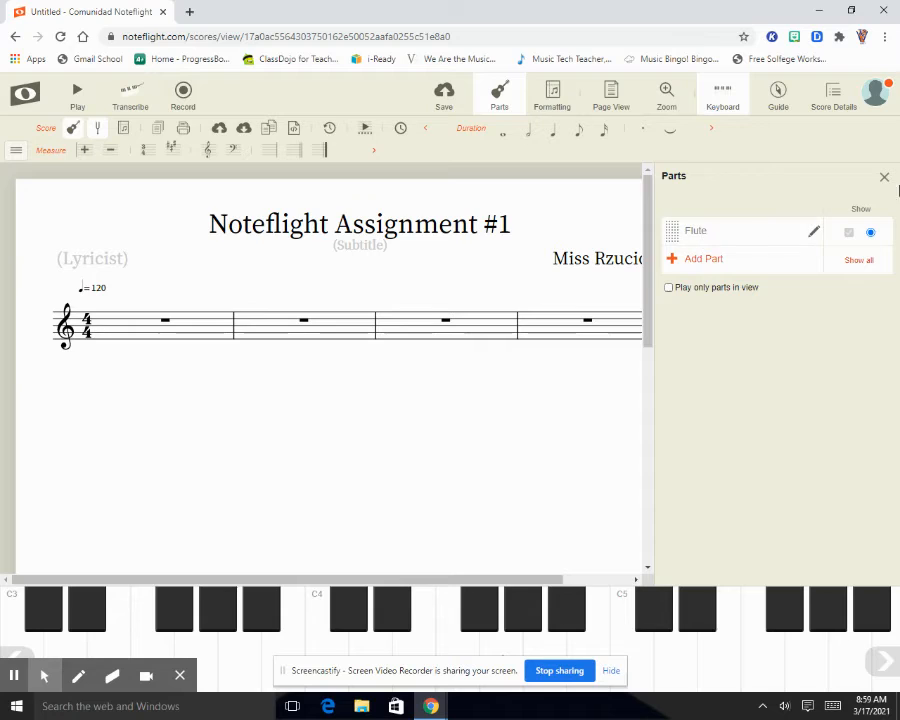
pyautogui.click(885, 177)
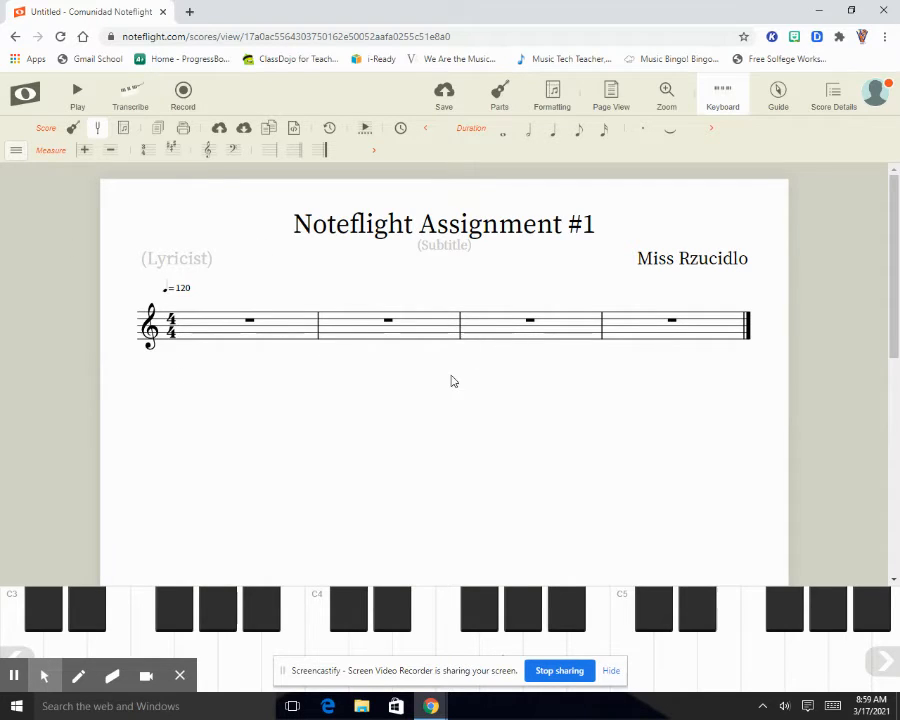
# - Insert a fifth measure after measure 4 at the end of the flute staff
pyautogui.click(714, 336)
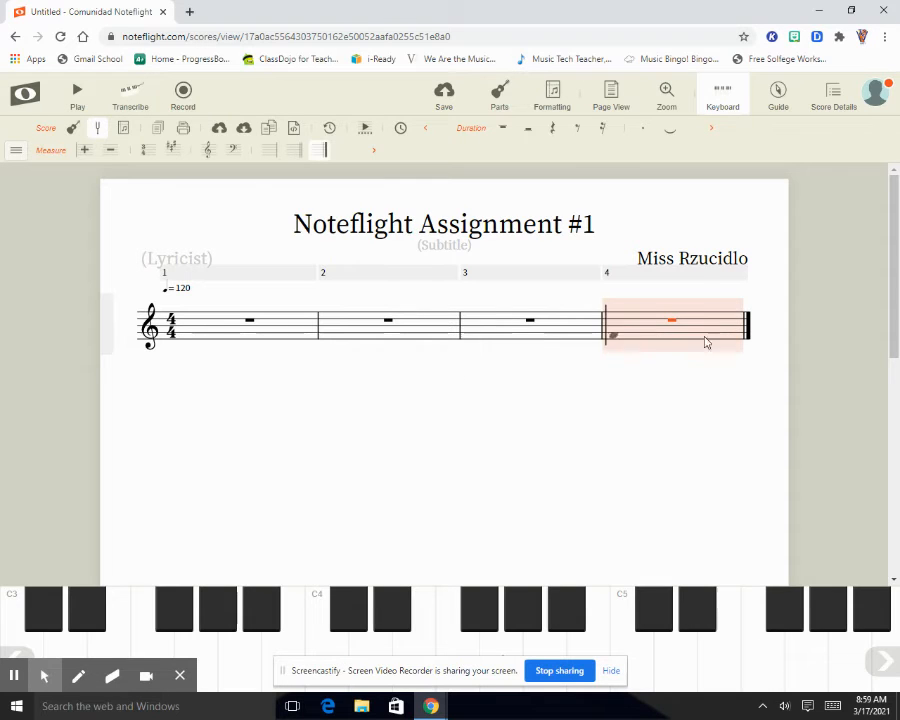
pyautogui.click(680, 275)
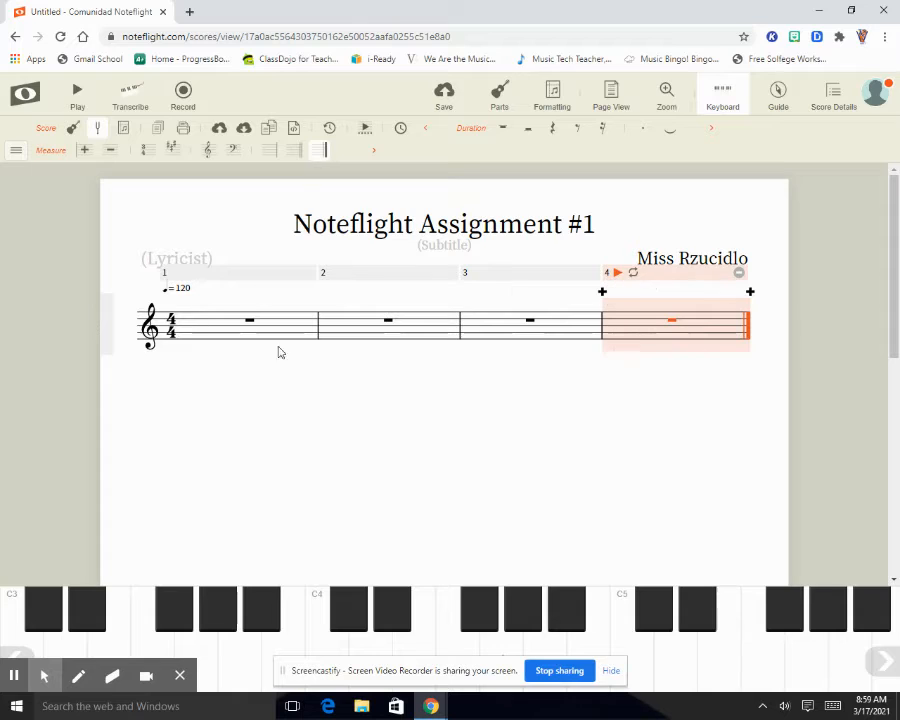
pyautogui.click(779, 304)
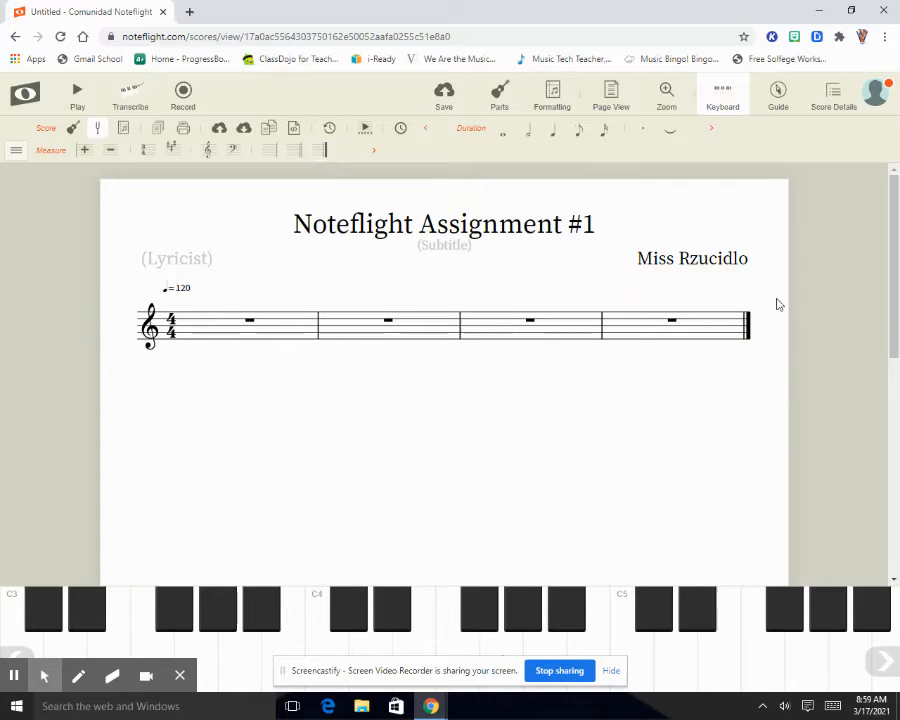
pyautogui.click(696, 339)
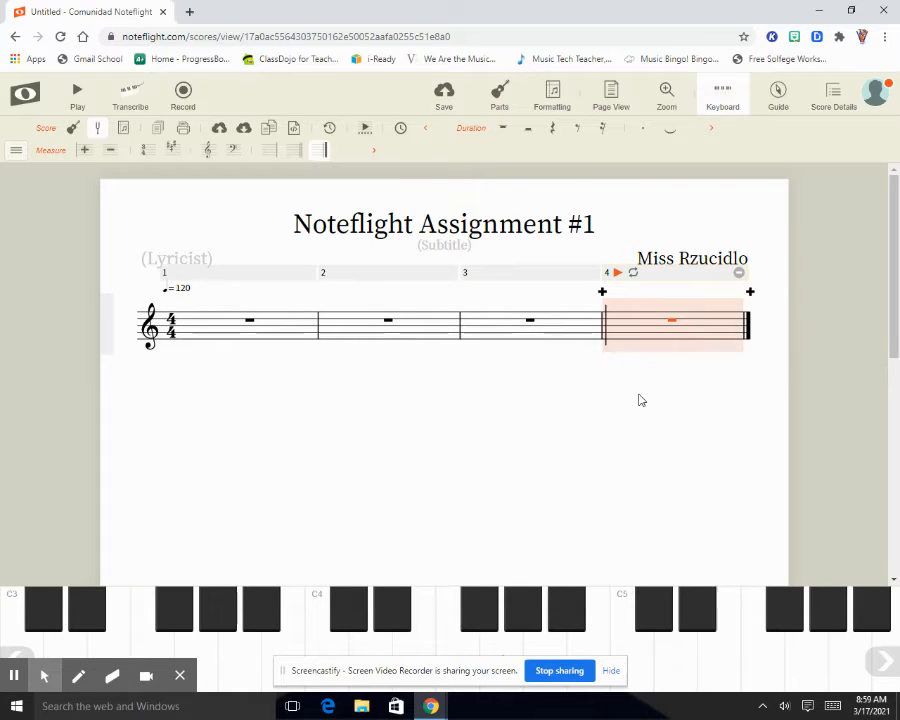
pyautogui.click(751, 293)
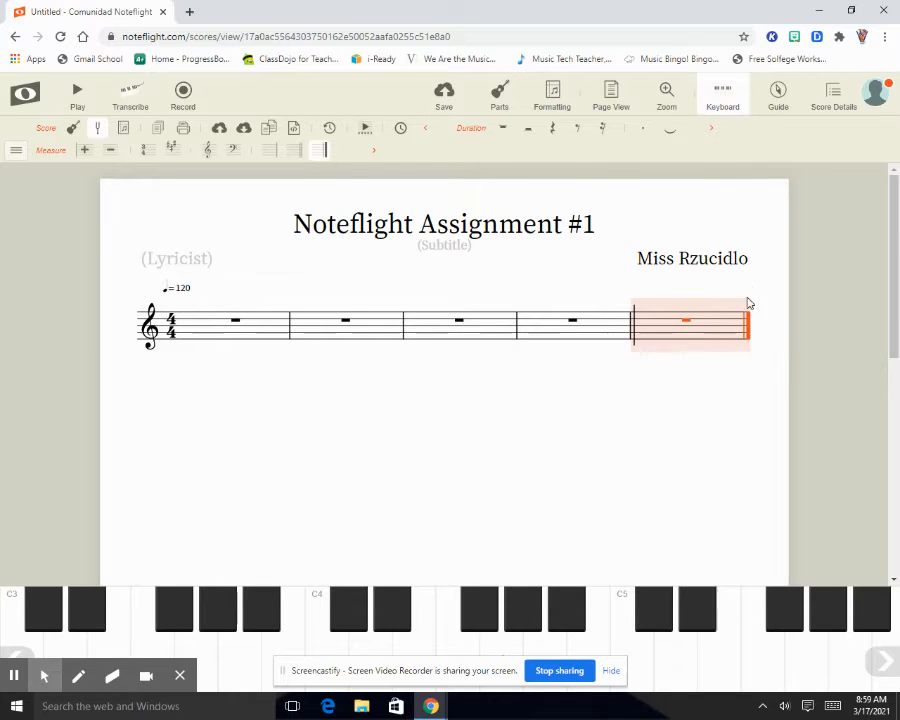
pyautogui.click(778, 354)
pyautogui.click(743, 333)
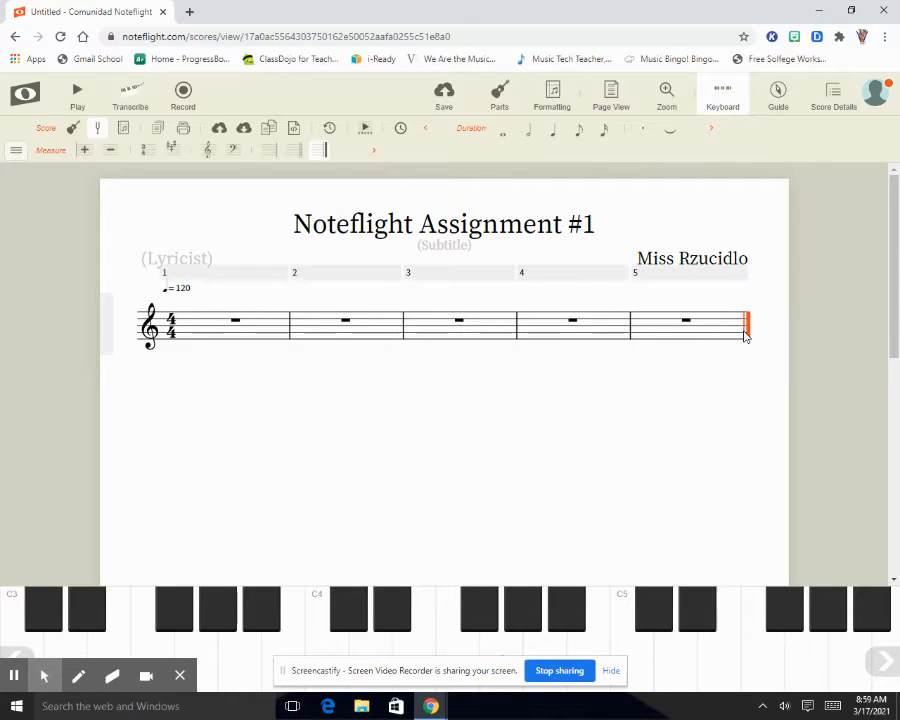
pyautogui.click(762, 345)
# - Append three more measures at the end of the flute staff to make eight in total
pyautogui.click(699, 320)
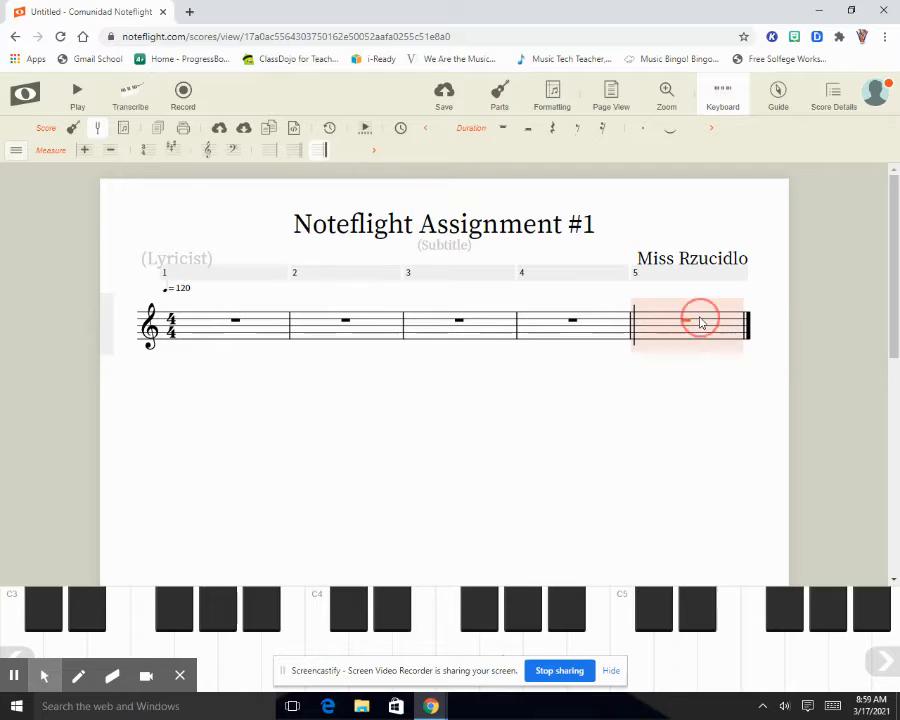
pyautogui.click(751, 292)
pyautogui.click(773, 364)
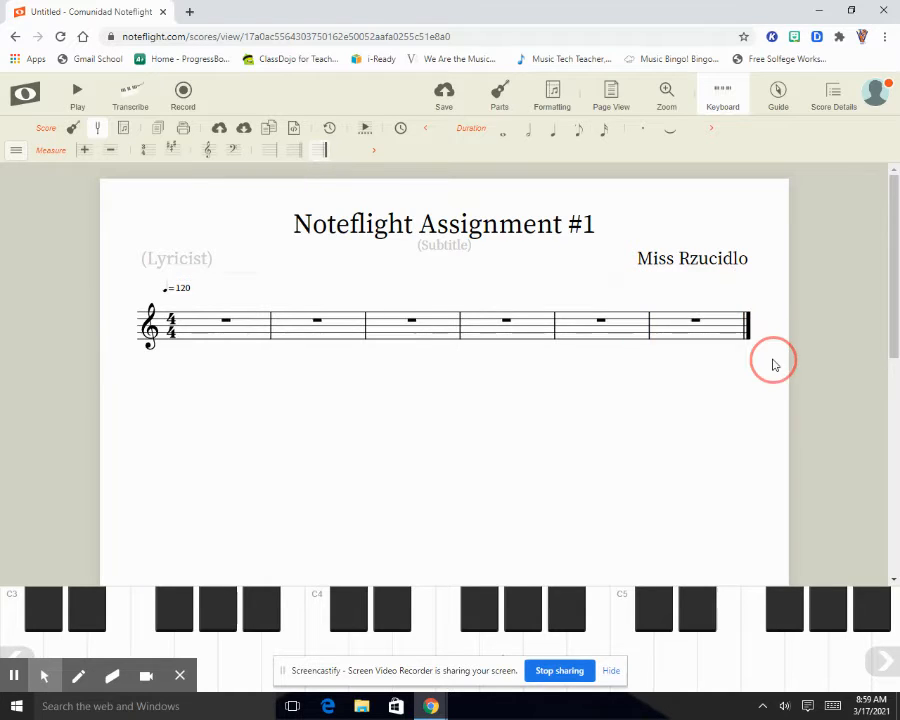
pyautogui.click(712, 324)
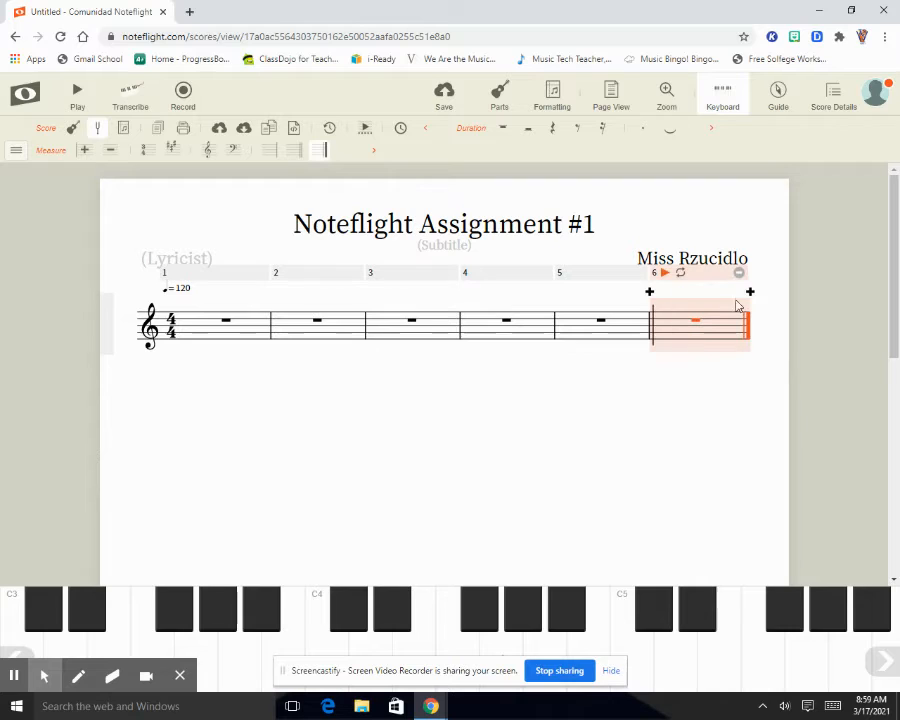
pyautogui.click(751, 292)
pyautogui.click(762, 368)
pyautogui.click(733, 335)
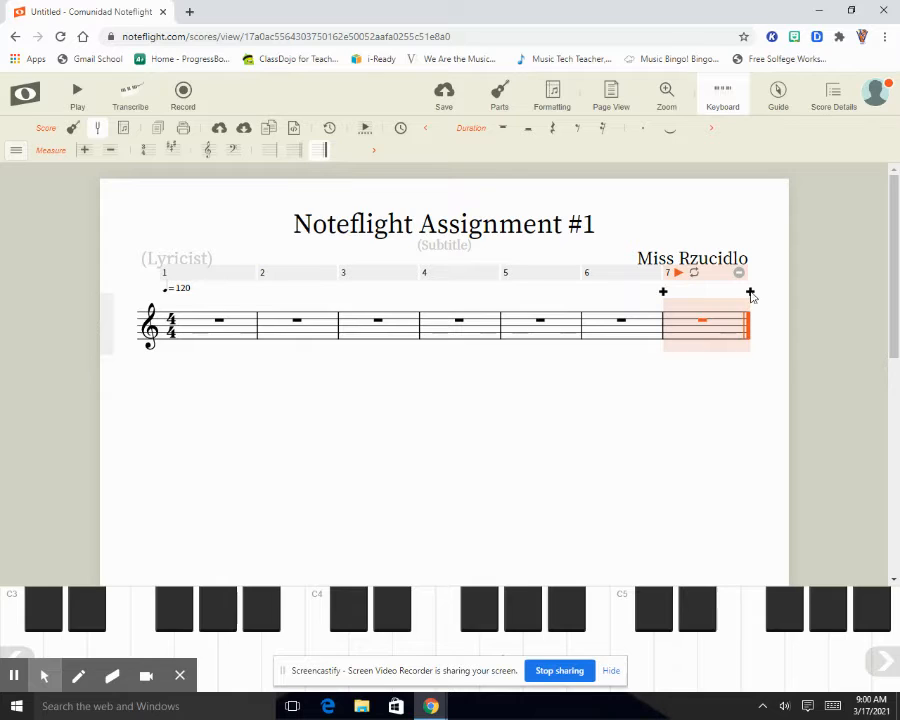
pyautogui.click(751, 293)
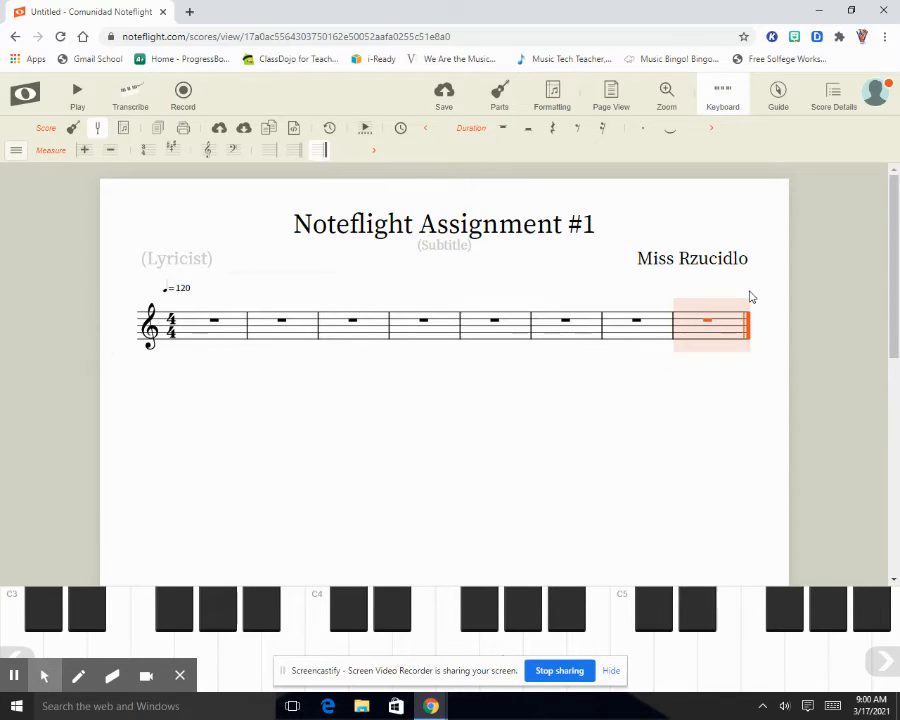
pyautogui.click(763, 386)
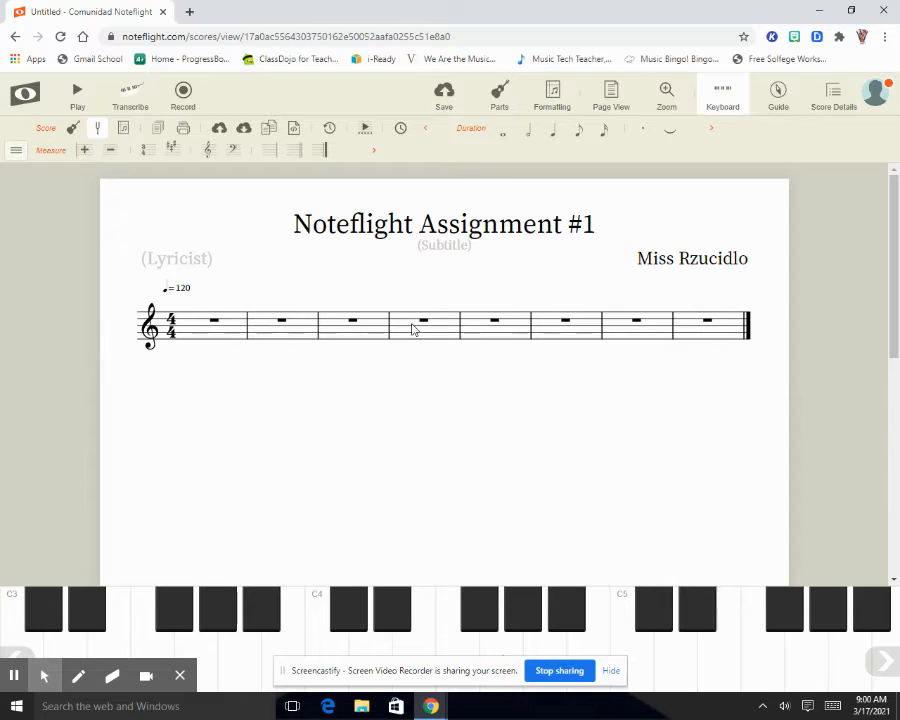
# - Insert a line break at the barline after measure 4 so measure 5 starts a second system
pyautogui.click(461, 328)
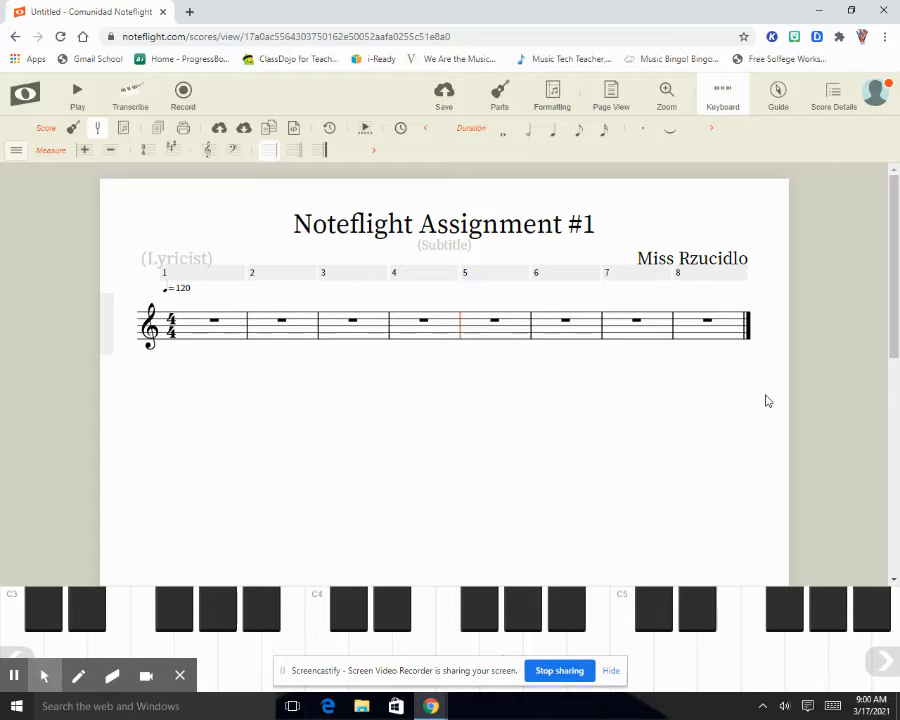
pyautogui.press('Return')
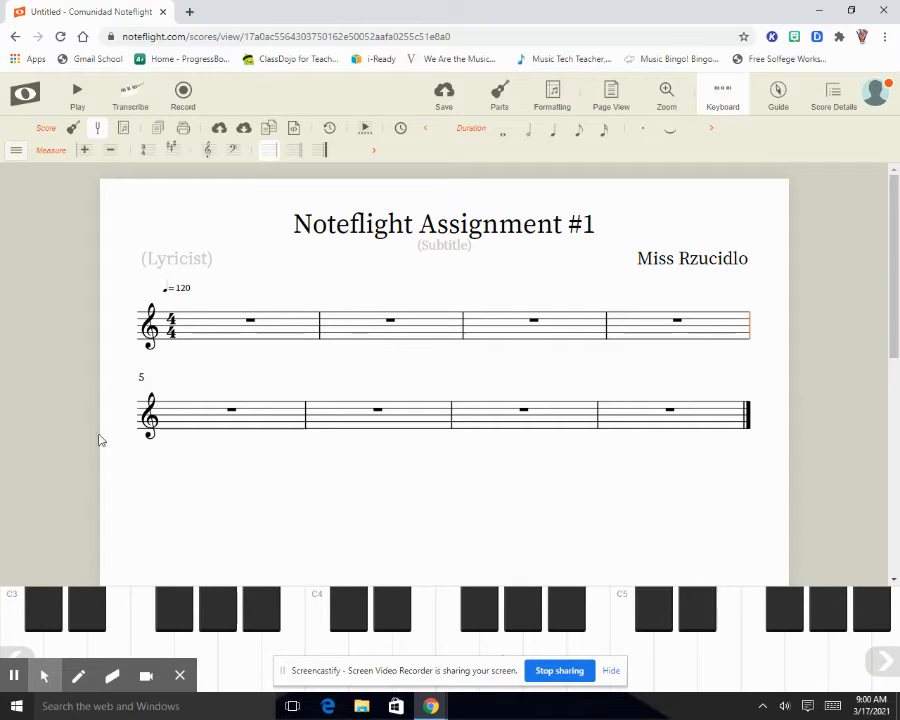
# - Fill measure 1 of the flute staff with four quarter-note G4s
pyautogui.click(250, 322)
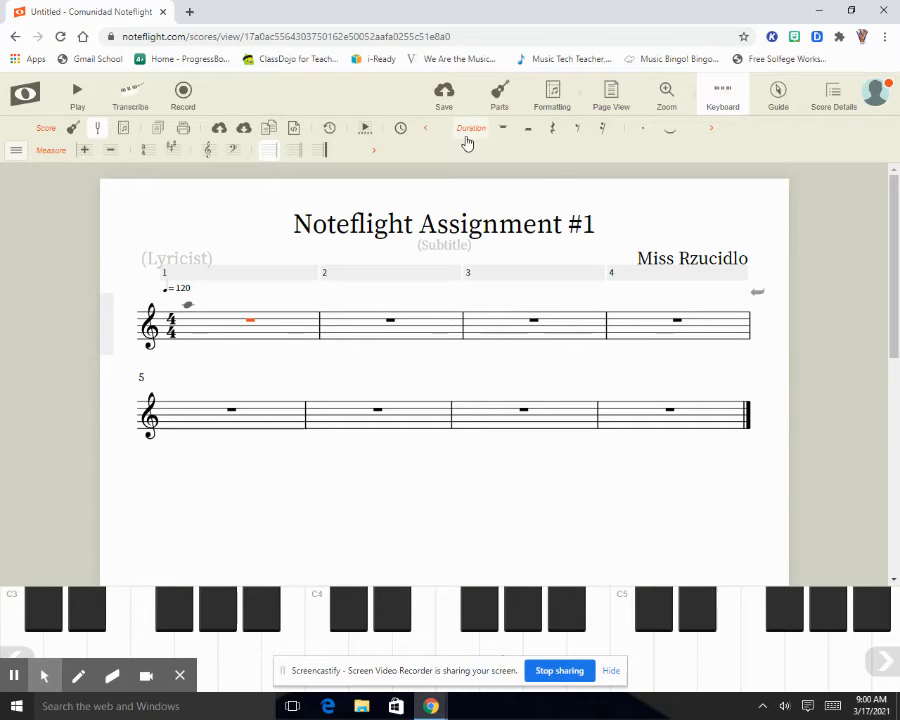
pyautogui.click(553, 130)
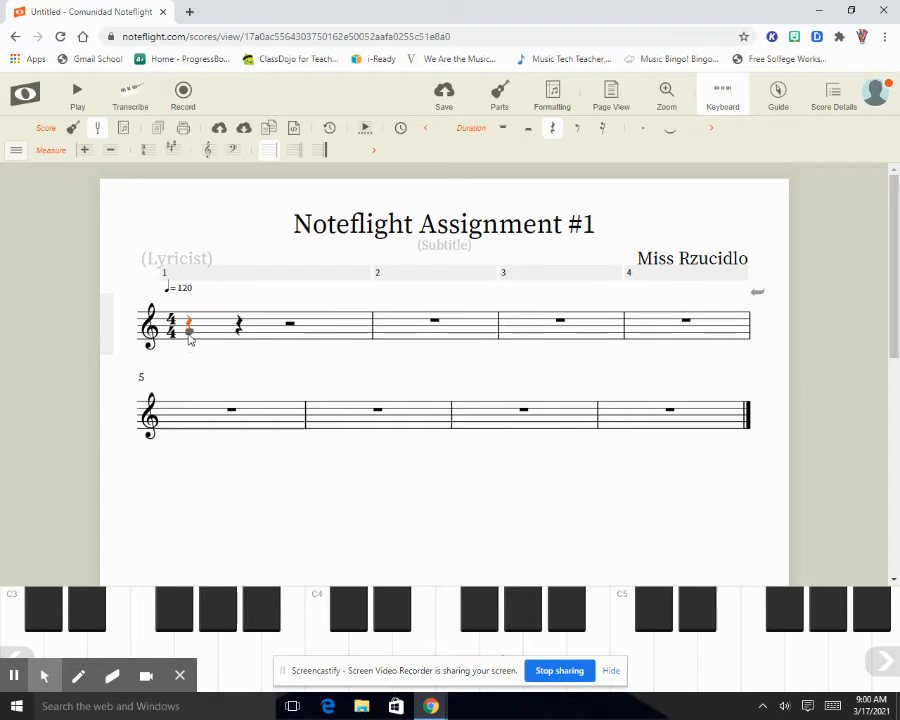
pyautogui.click(188, 334)
pyautogui.click(238, 332)
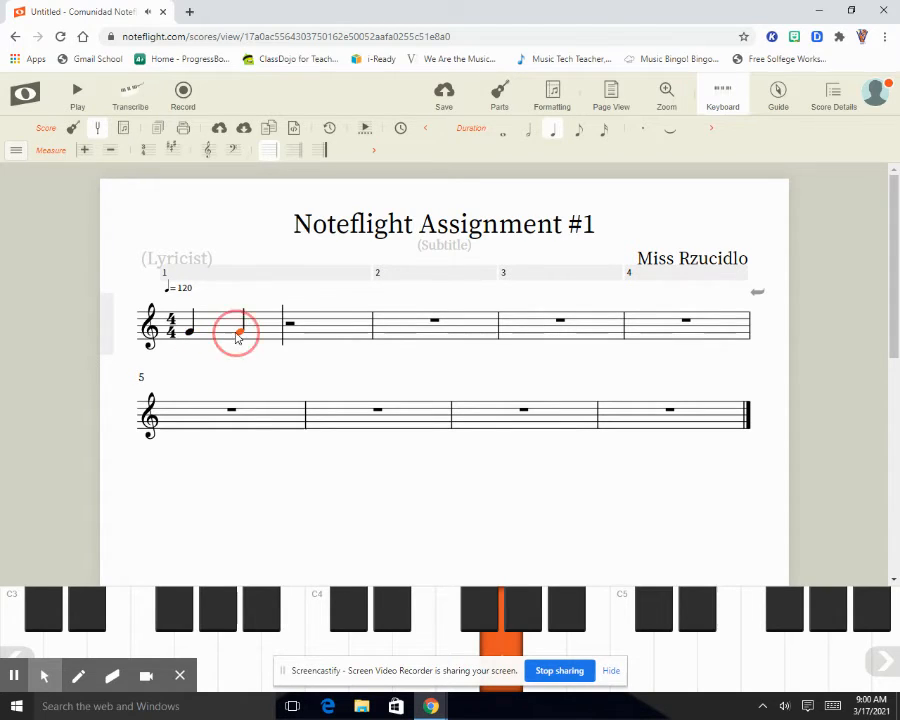
pyautogui.click(288, 336)
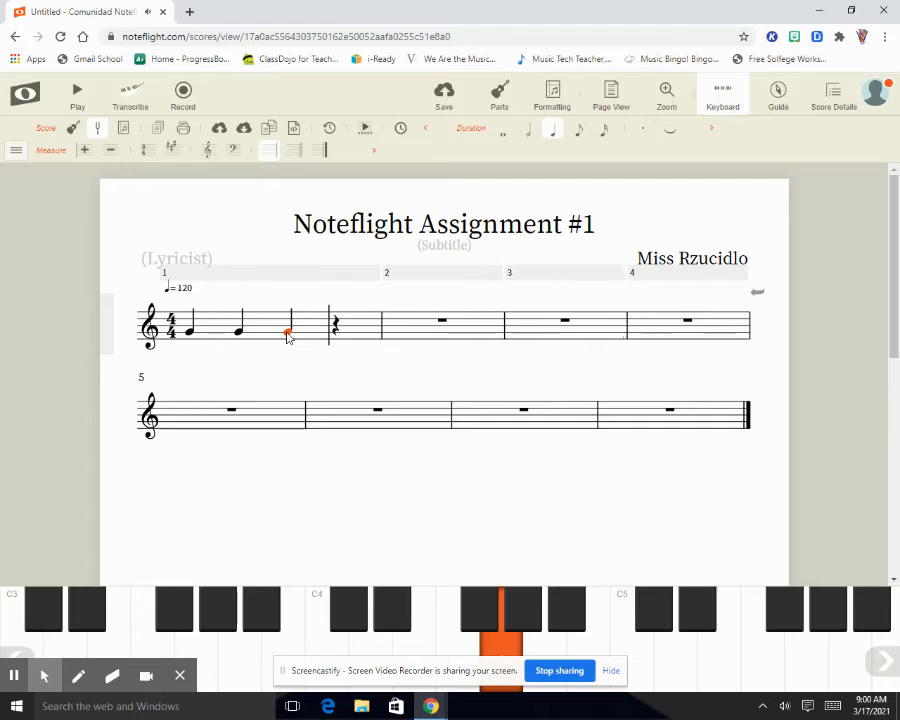
pyautogui.click(335, 334)
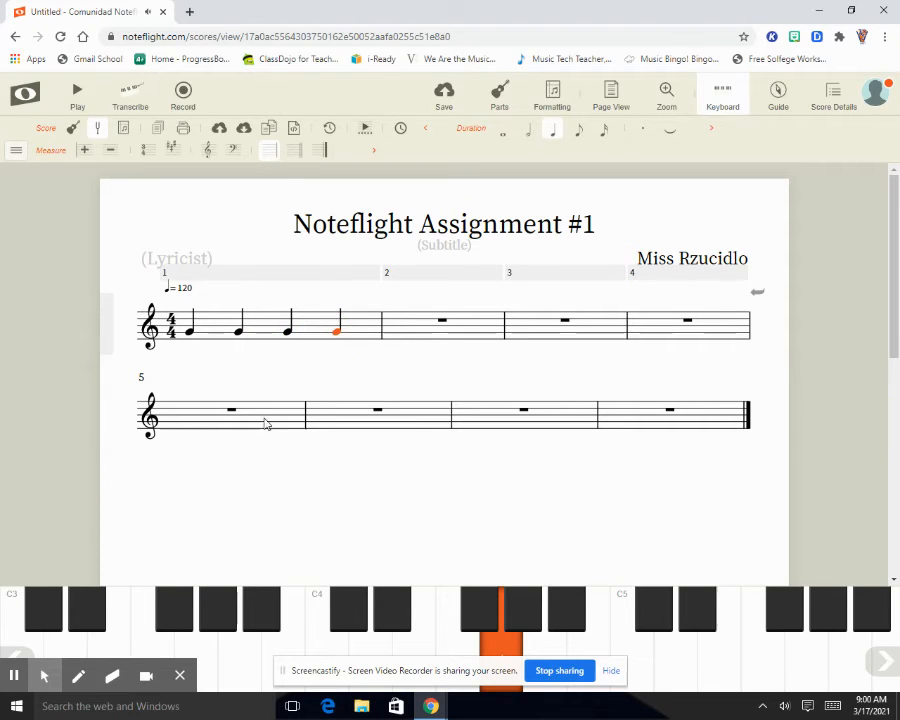
pyautogui.click(765, 374)
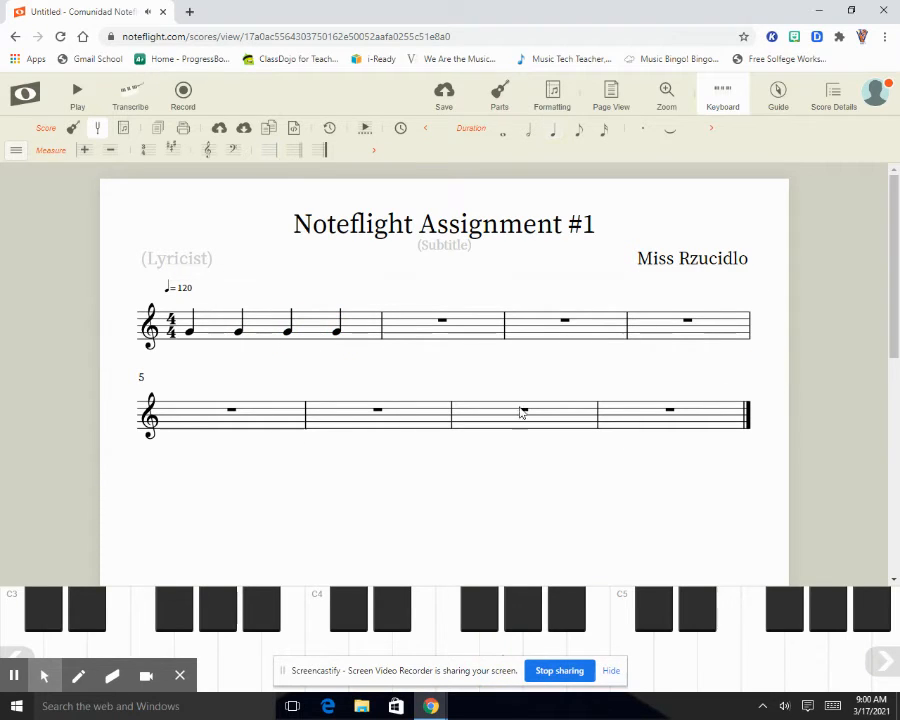
# - Fill measure 2 with two half-note G4s
pyautogui.click(446, 323)
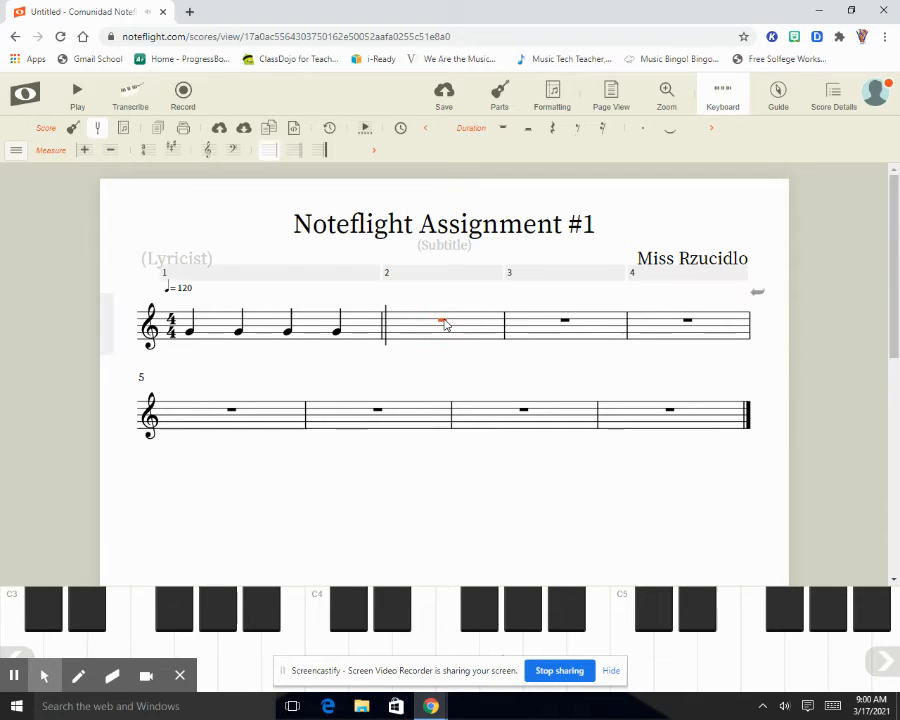
pyautogui.click(530, 134)
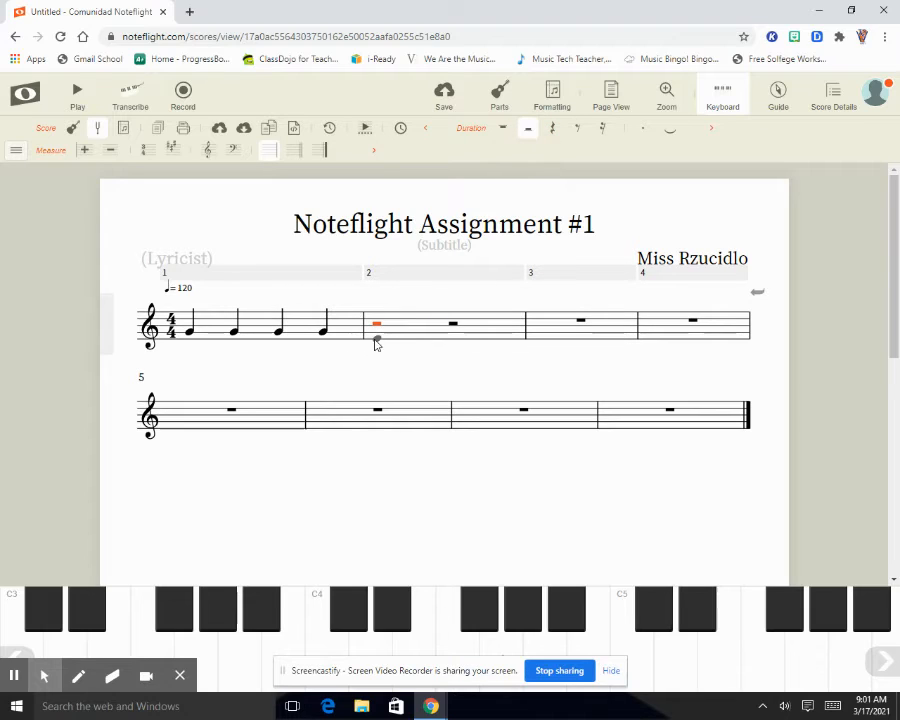
pyautogui.click(376, 337)
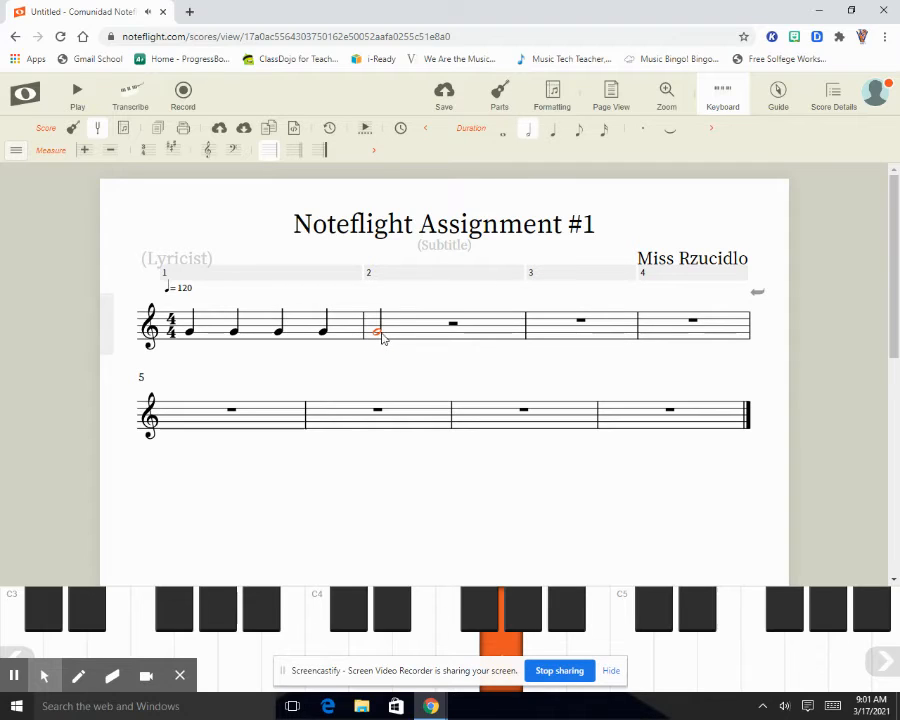
pyautogui.click(451, 336)
pyautogui.click(773, 376)
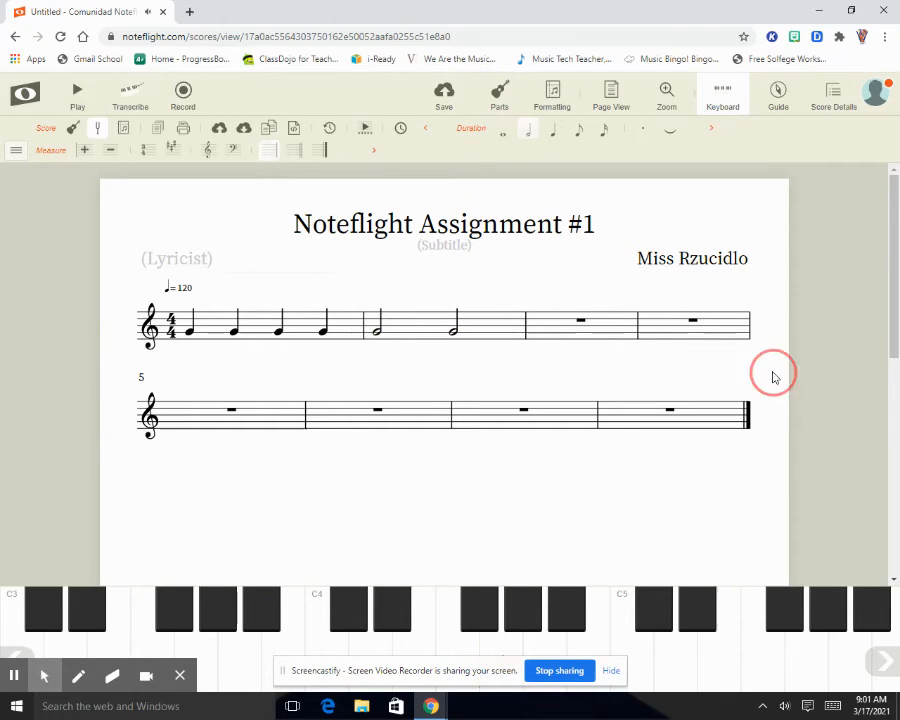
# - Enter a G4 in measure 3 and make it a whole note
pyautogui.click(581, 321)
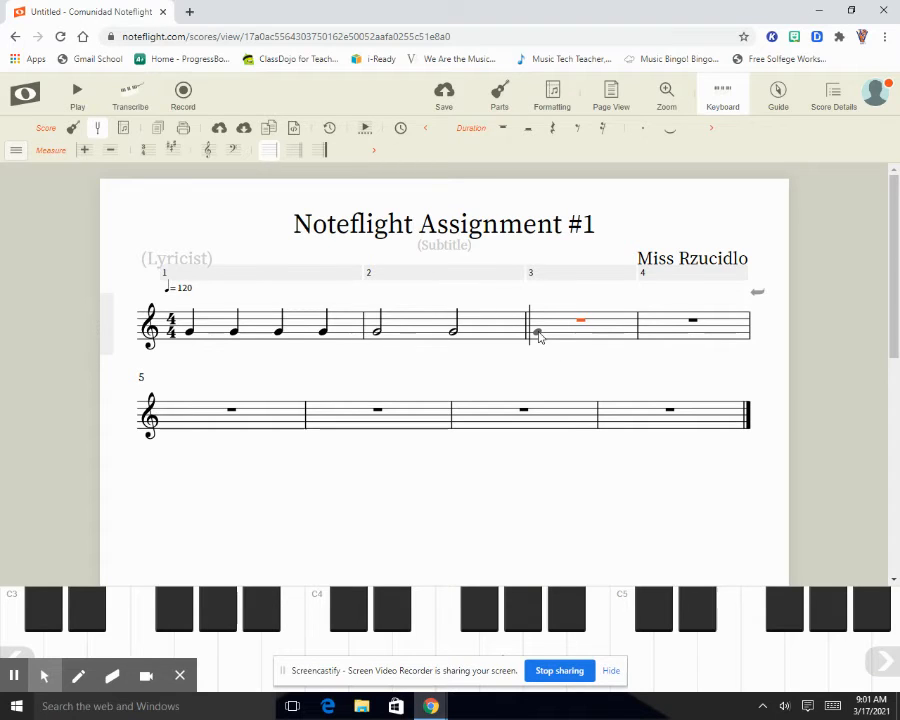
pyautogui.click(538, 336)
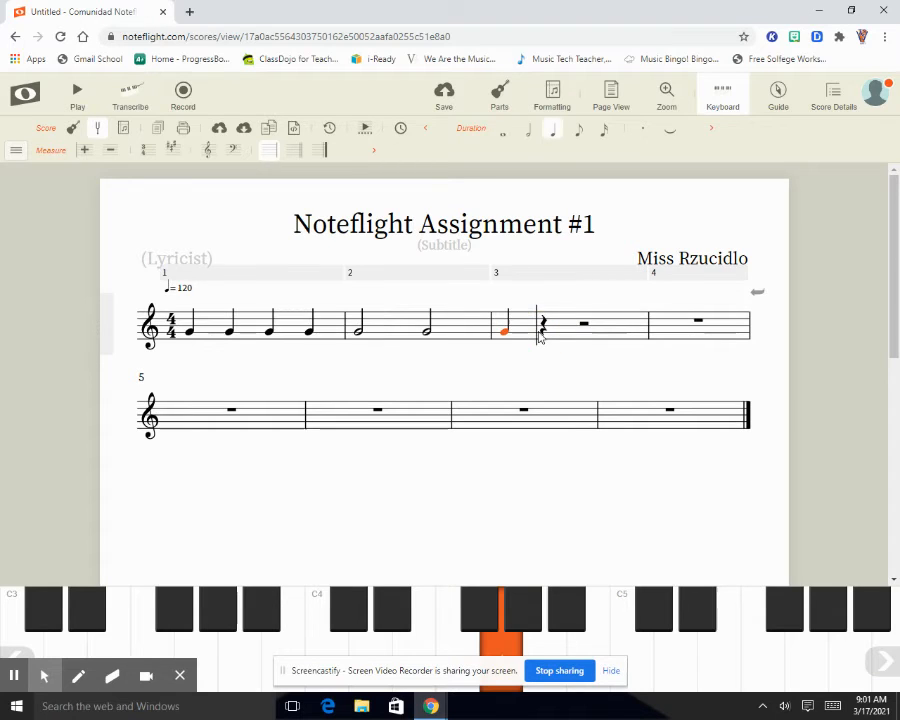
pyautogui.click(502, 137)
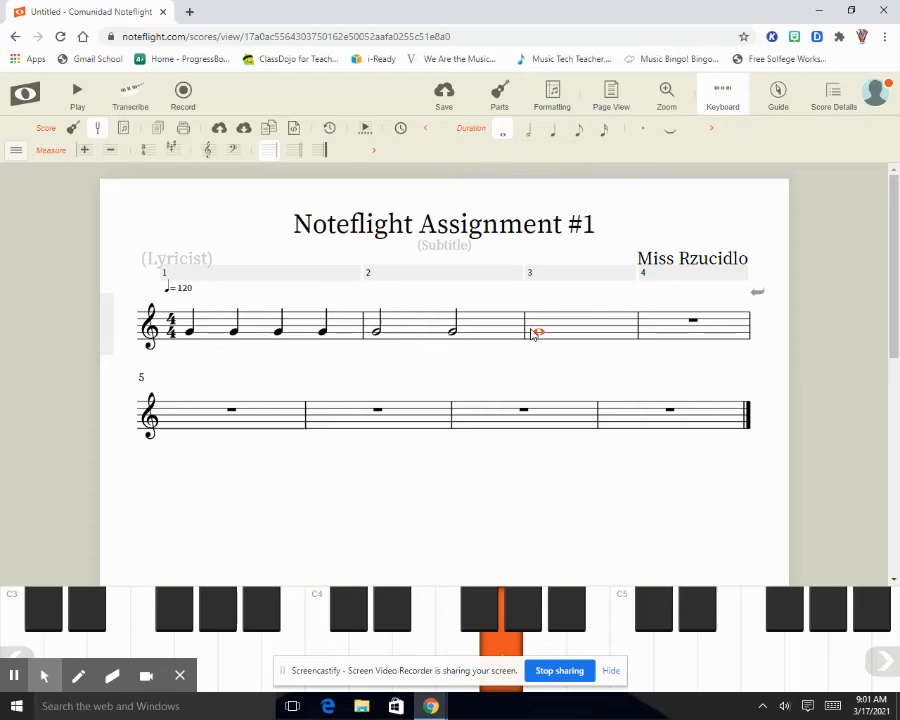
# - Fill measure 4 with eight eighth-note G4s
pyautogui.click(695, 322)
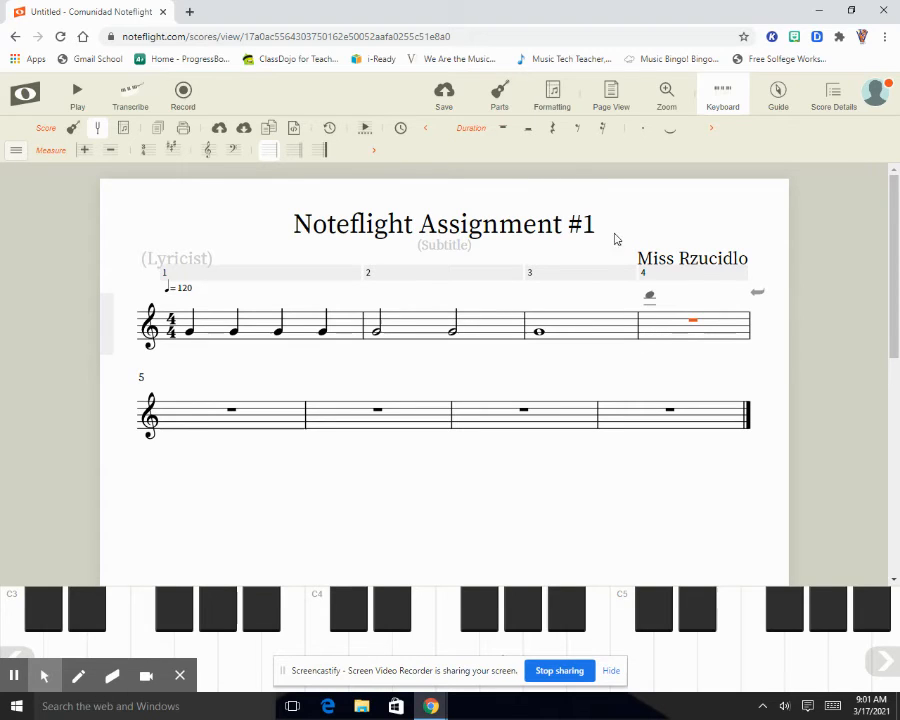
pyautogui.click(579, 133)
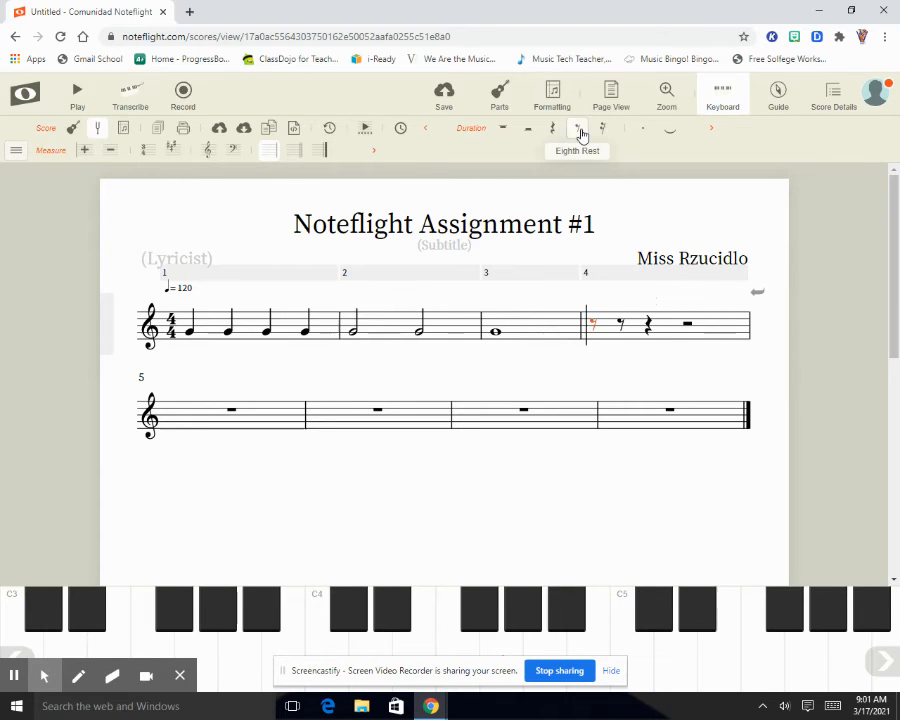
pyautogui.click(593, 331)
pyautogui.click(620, 333)
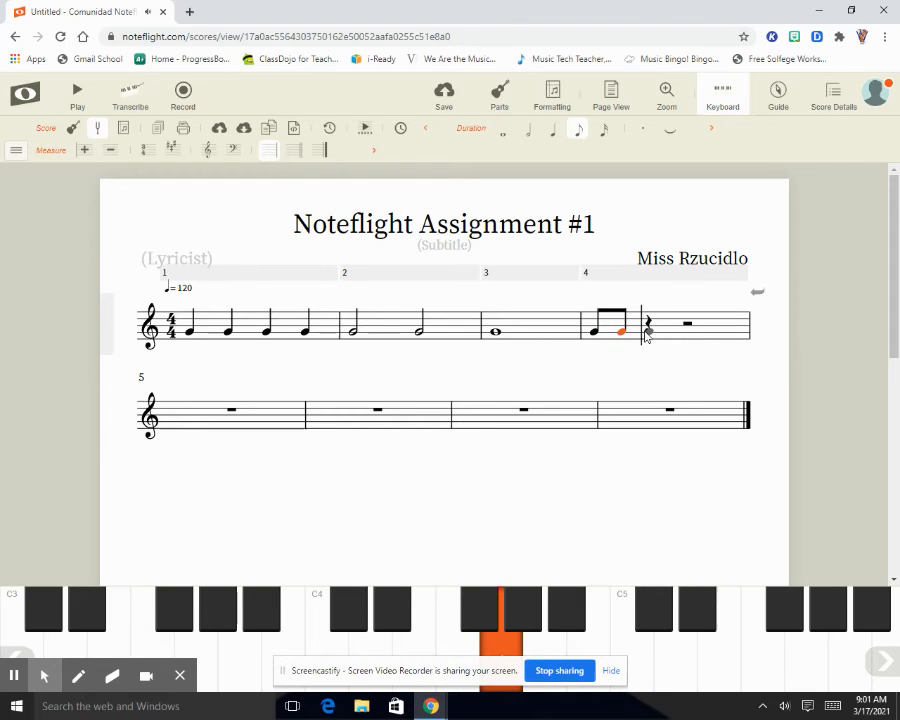
pyautogui.click(645, 333)
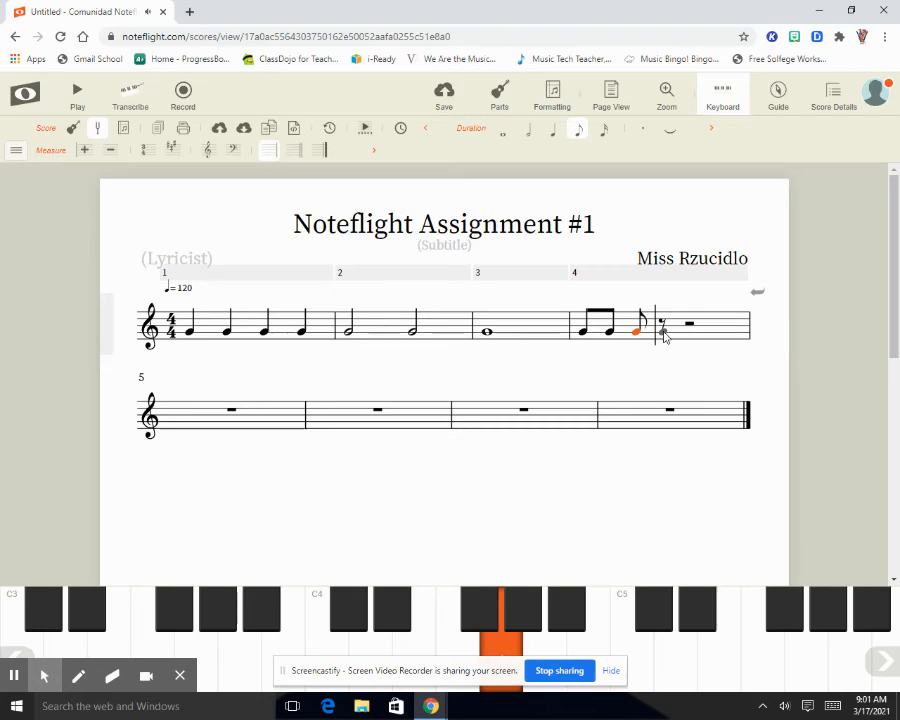
pyautogui.click(664, 334)
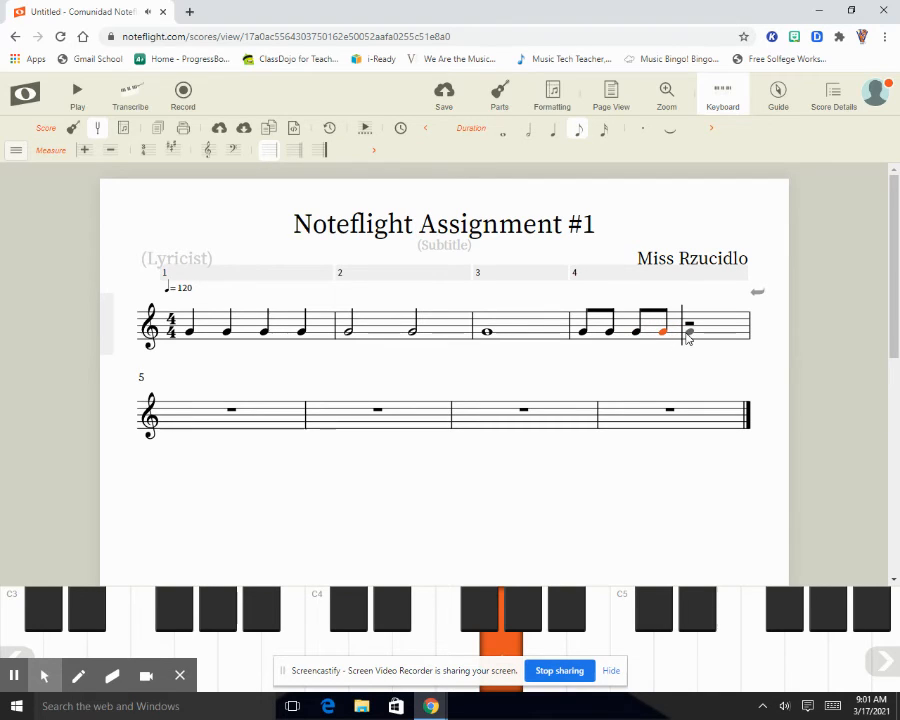
pyautogui.click(688, 336)
pyautogui.click(690, 334)
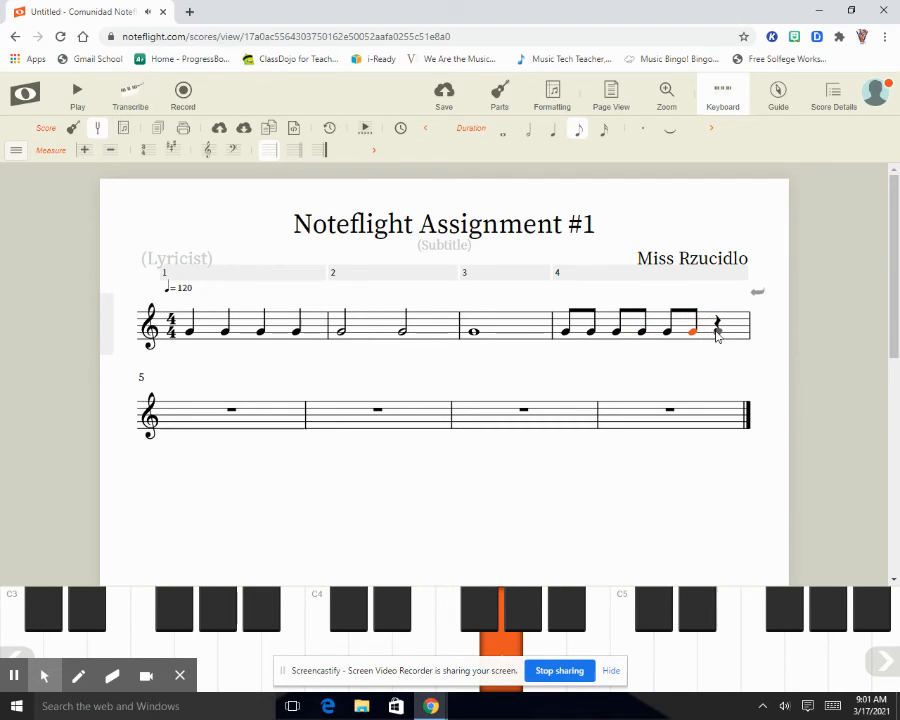
pyautogui.click(714, 334)
pyautogui.click(728, 334)
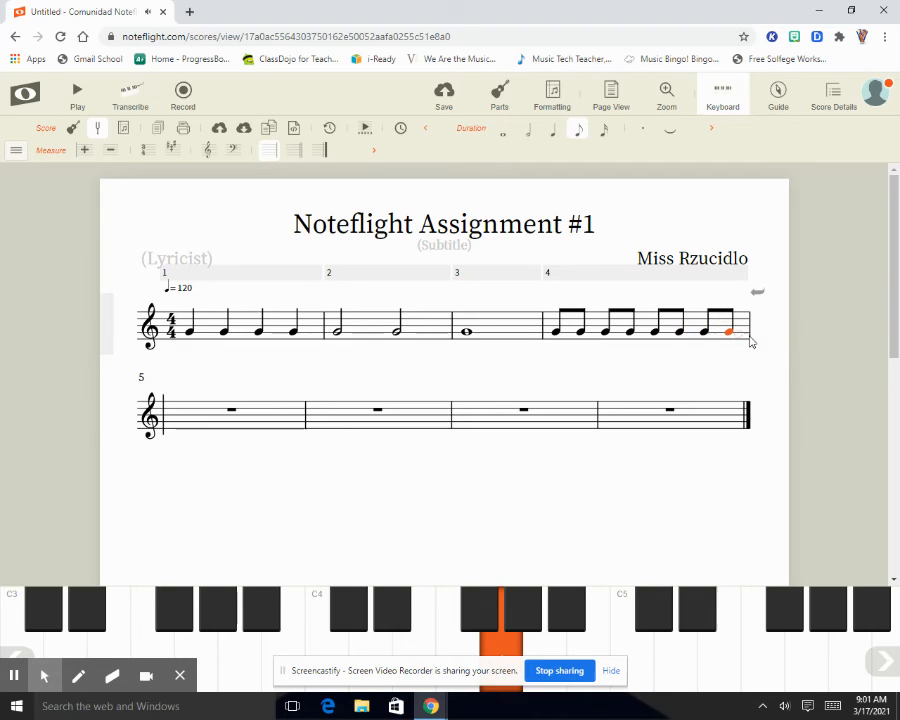
pyautogui.click(779, 388)
# - Try a quarter-note duration on the first note of measure 4 and restore the opening pair of eighth-note G4s
pyautogui.click(556, 333)
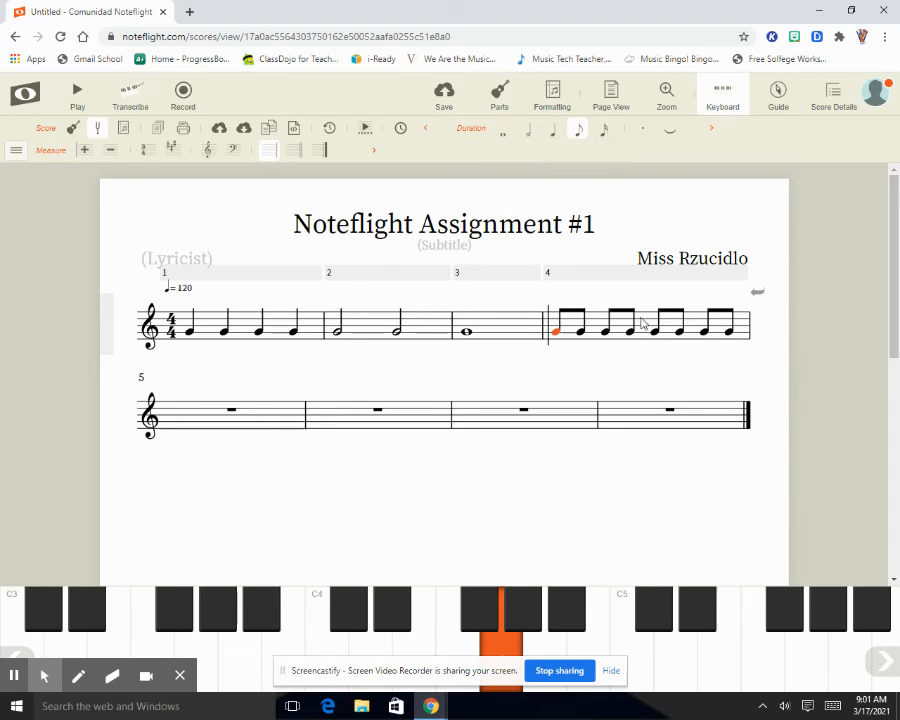
pyautogui.click(556, 136)
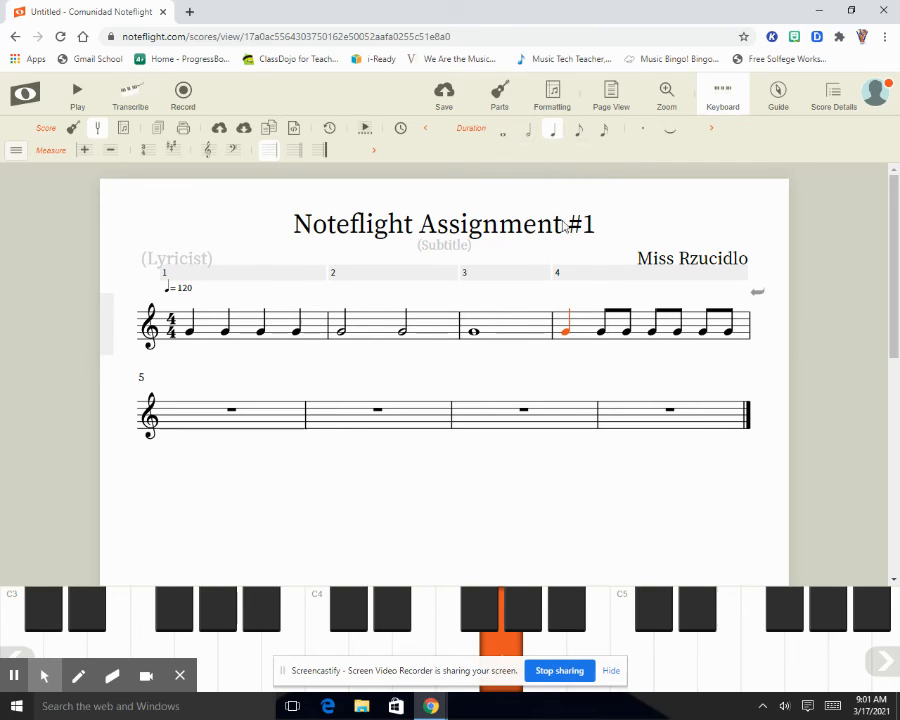
pyautogui.click(578, 132)
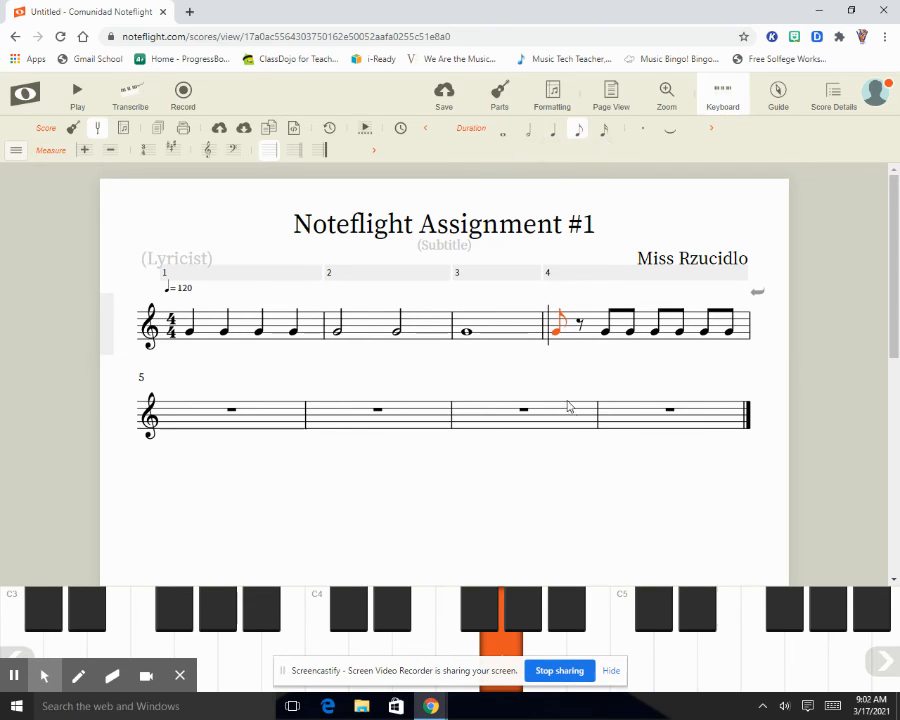
pyautogui.click(579, 327)
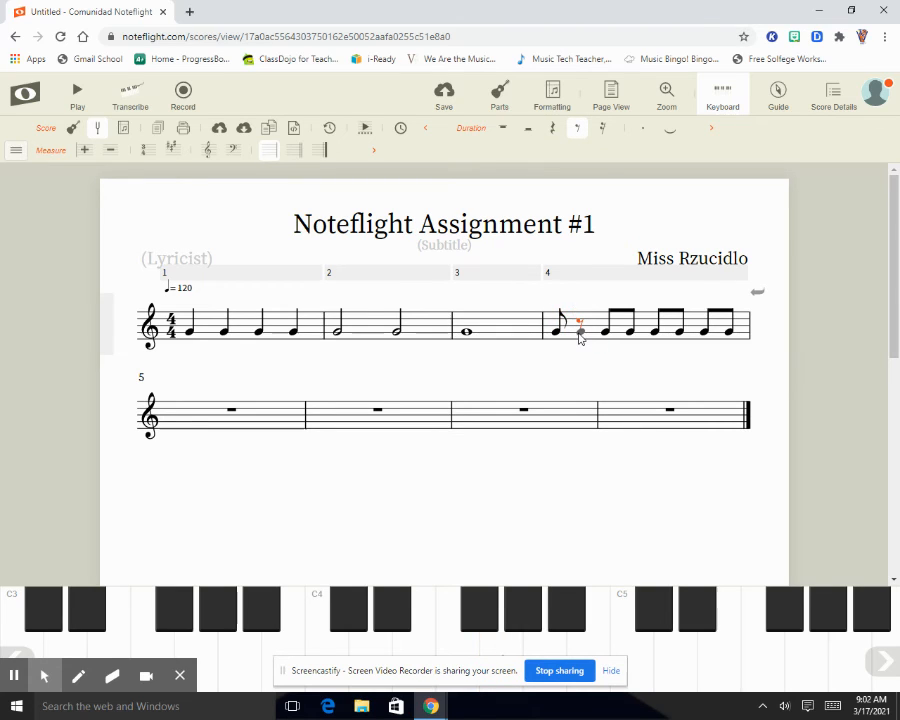
pyautogui.click(579, 331)
pyautogui.click(763, 372)
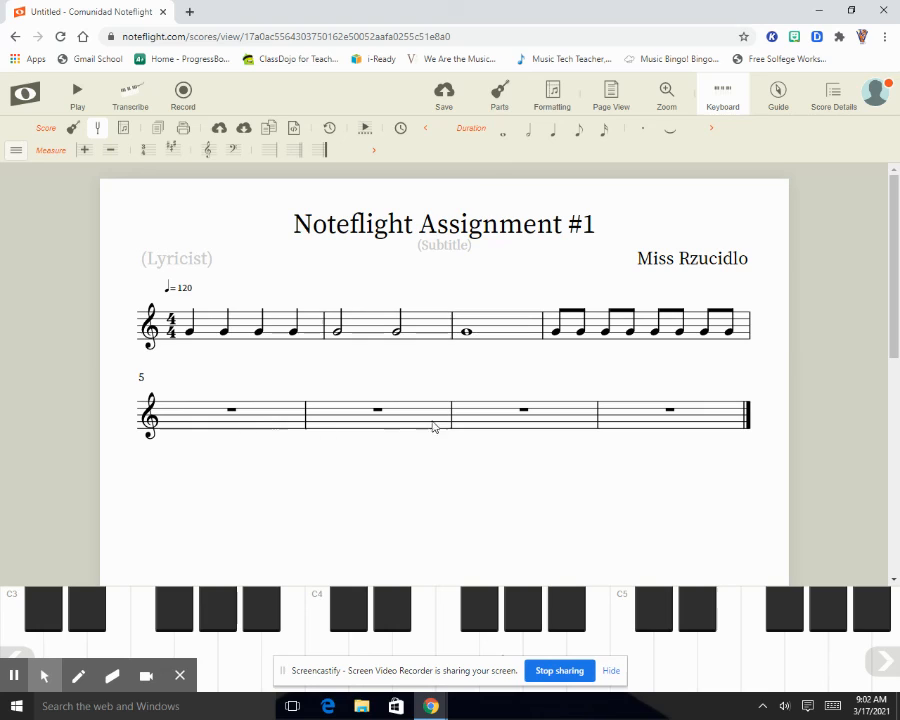
# - Fill measure 5 with a quarter-note G4, a half-note G4 and another quarter-note G4
pyautogui.click(233, 410)
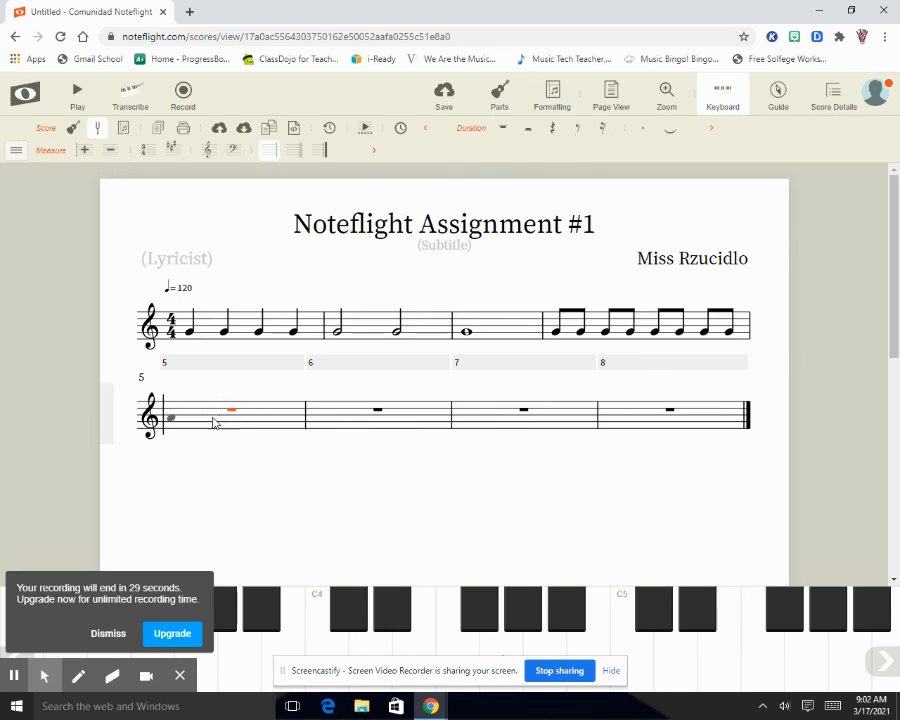
pyautogui.click(172, 419)
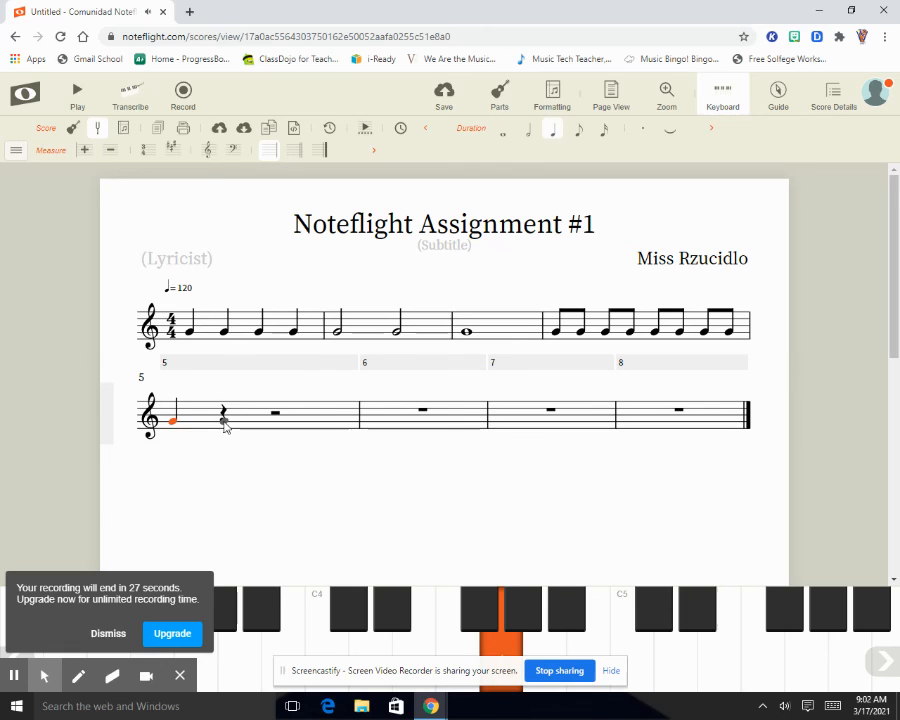
pyautogui.click(224, 420)
pyautogui.click(529, 129)
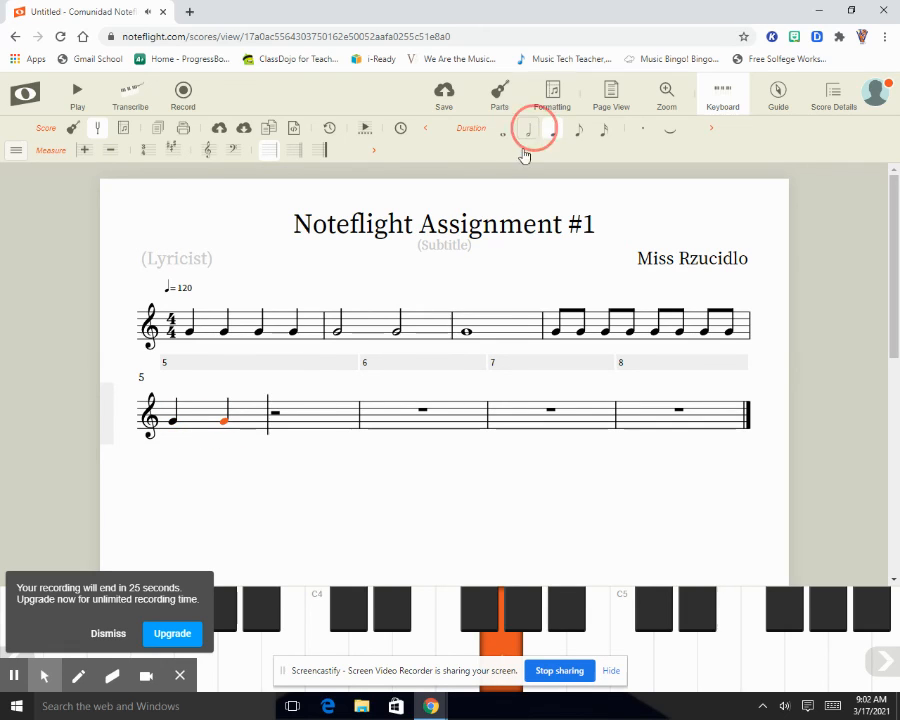
pyautogui.click(311, 420)
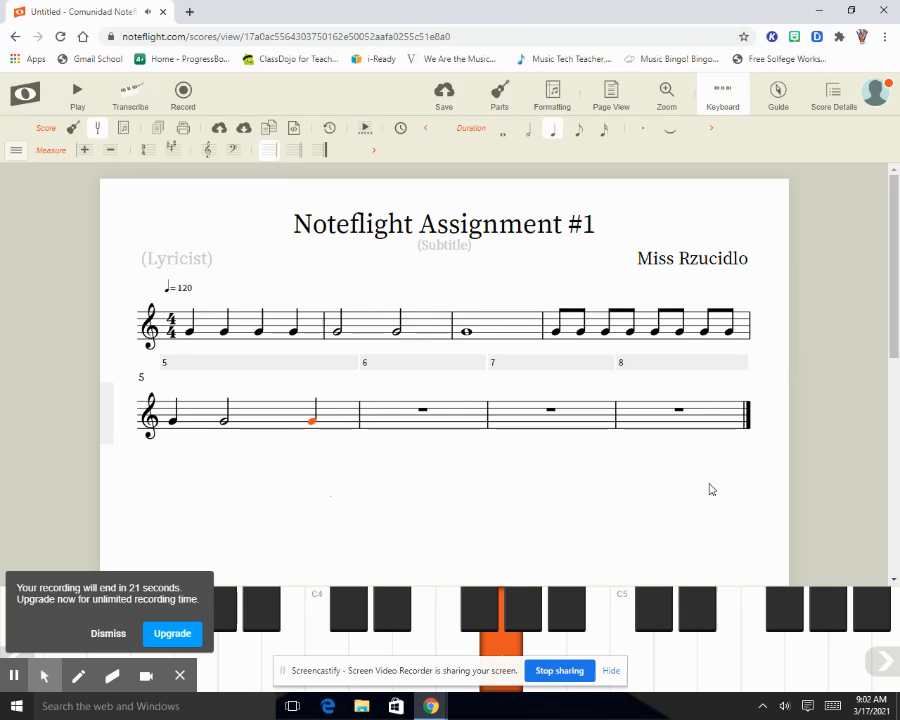
pyautogui.click(781, 504)
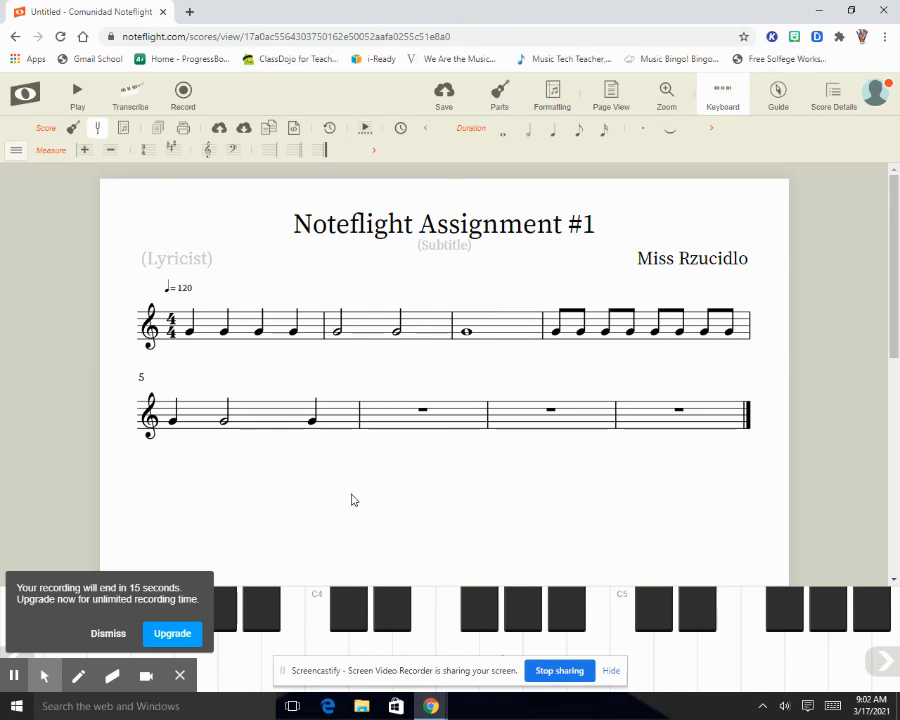
pyautogui.moveTo(171, 689)
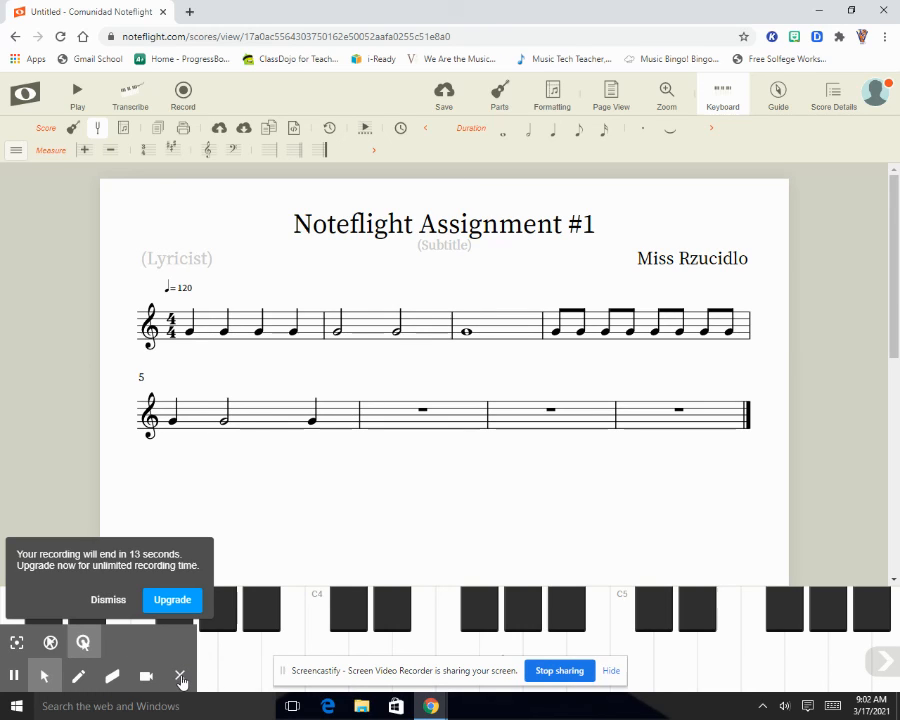